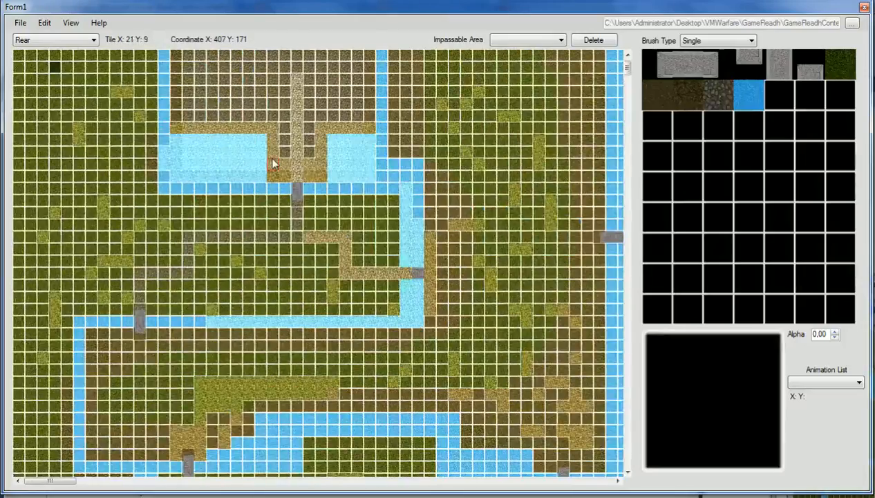
scroll(272, 162, "down", 3)
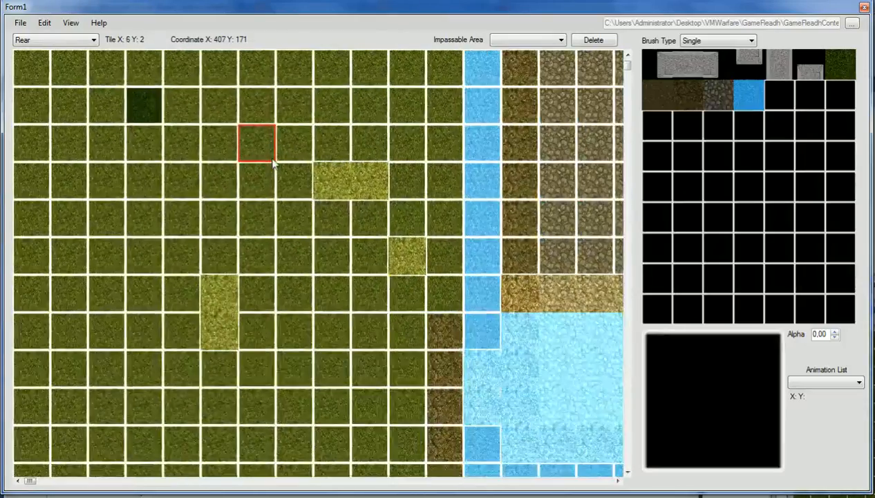
- Zoom into the map and make Front the active painting layer
left_click(71, 42)
left_click(56, 66)
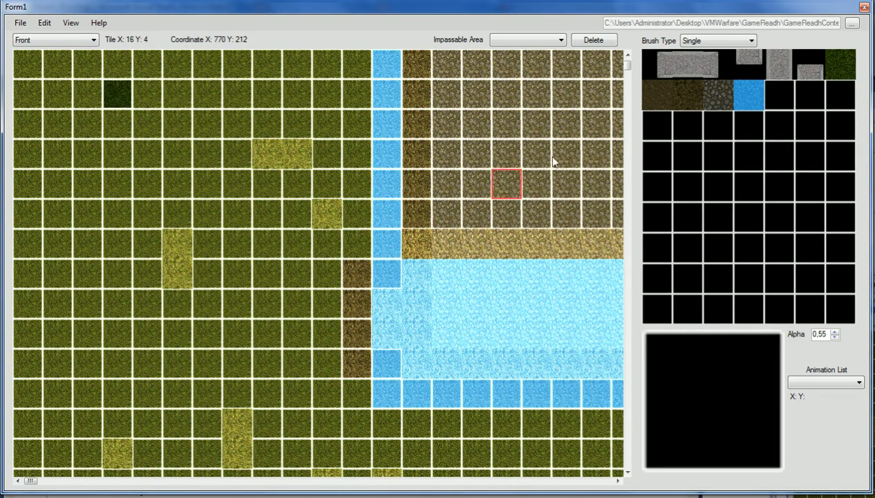
- Paint semi-transparent cobblestone across rows 1–3, columns 13–16, with lower opacity for row 3
left_click(715, 95)
left_click_drag(408, 96, 515, 97)
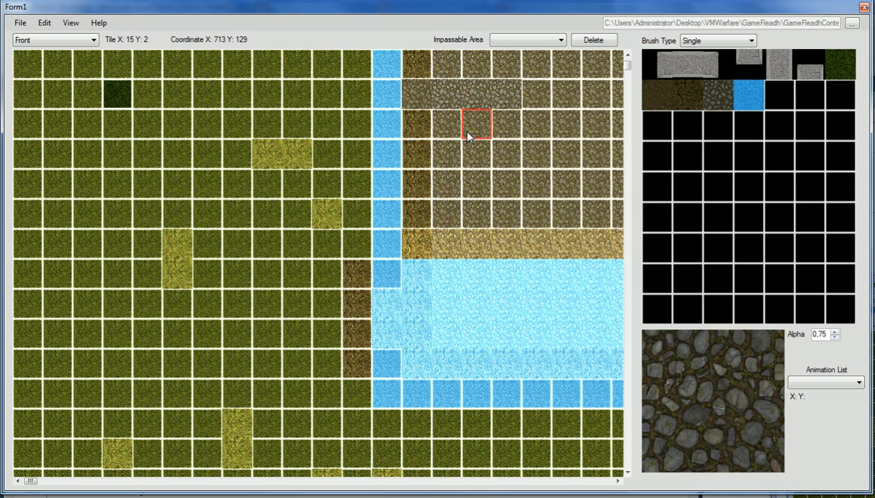
mouse_move(416, 128)
left_mouse_down()
mouse_move(488, 121)
mouse_move(515, 128)
left_mouse_up()
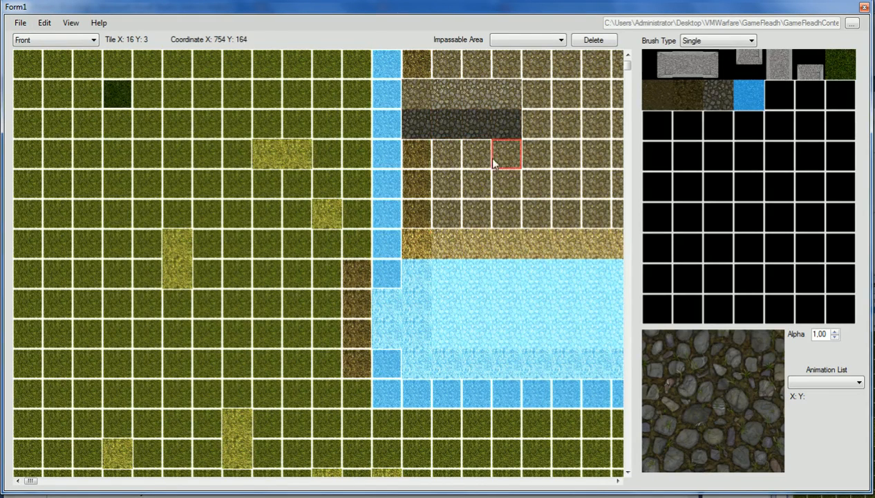
key("Down")
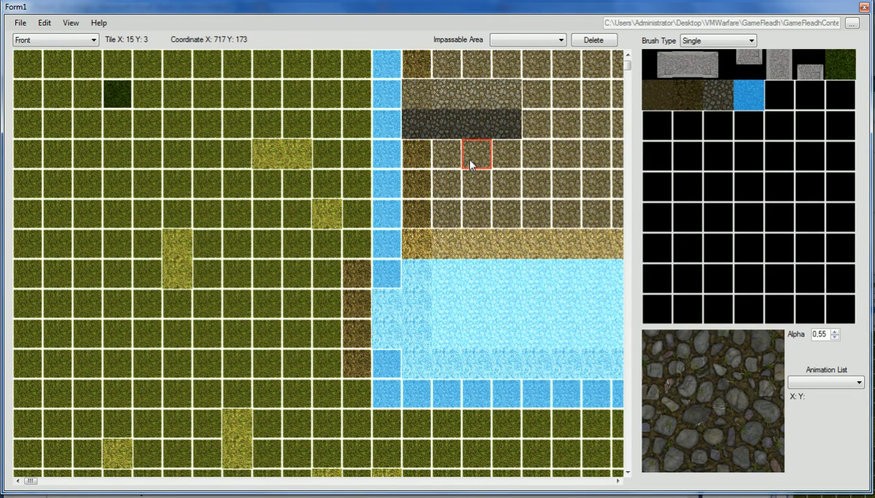
mouse_move(470, 162)
left_mouse_down()
mouse_move(508, 152)
mouse_move(445, 146)
mouse_move(435, 187)
mouse_move(527, 185)
left_mouse_up()
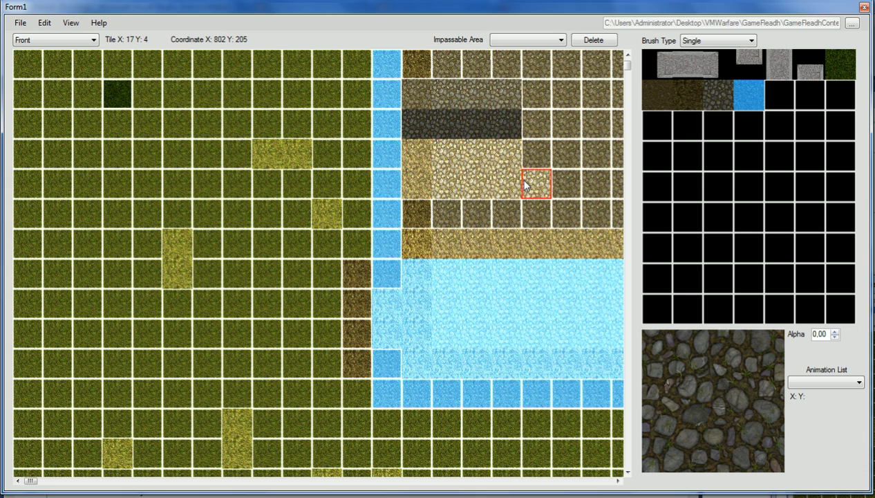
- Repaint rows 1–3 at varied opacity and extend row 1 cobblestone to column 19
key("Up")
key("Up")
key("Up")
key("Up")
key("Up")
left_click_drag(419, 156, 482, 160)
key("Up")
key("Up")
left_click(419, 129)
left_click_drag(419, 129, 507, 125)
key("Up")
key("Up")
key("Up")
key("Up")
left_click_drag(423, 95, 510, 95)
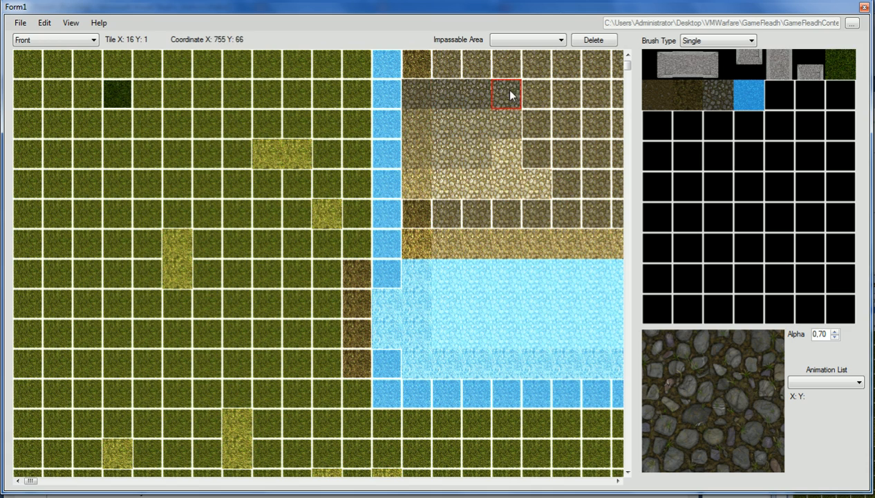
key("Up")
left_click_drag(504, 97, 594, 98)
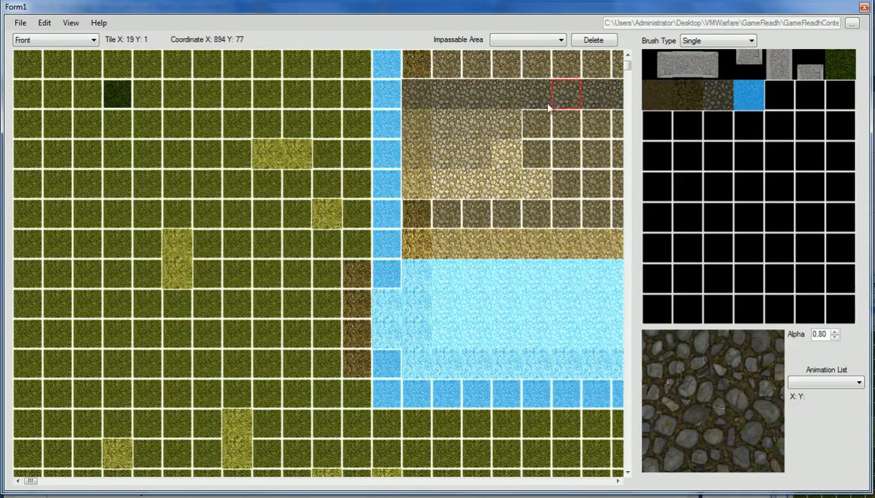
key("Down")
key("Down")
key("Down")
key("Down")
key("Down")
key("Down")
key("Down")
key("Down")
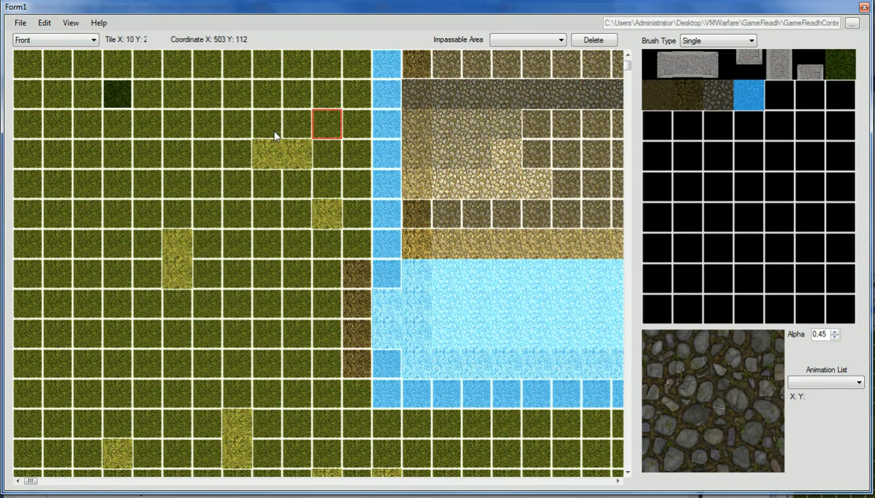
- Paint cobblestone on row 2, columns 3–11, raising the opacity step by step
left_click(122, 129)
key("Up")
key("Up")
left_click(144, 124)
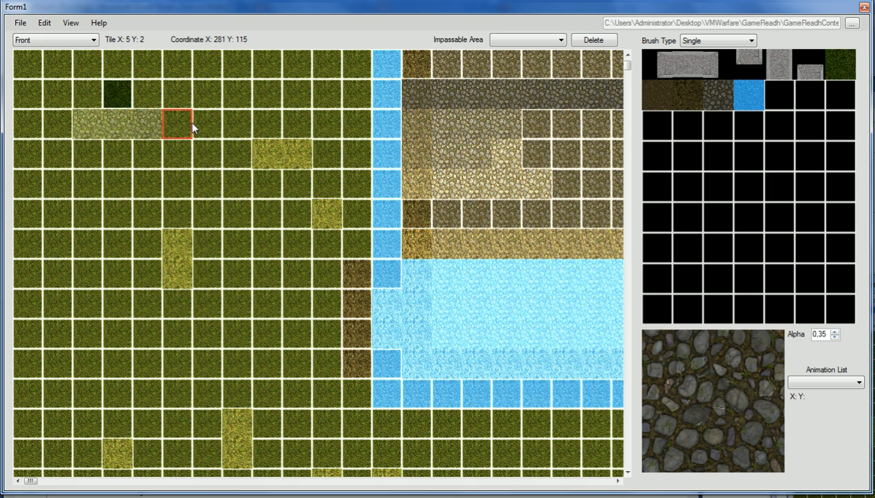
left_click(189, 123)
key("Up")
key("Up")
key("Up")
left_click(207, 124)
key("Up")
key("Up")
left_click(233, 122)
left_click(275, 125)
key("Up")
key("Up")
key("Up")
key("Up")
left_click(303, 125)
left_click(328, 125)
key("Up")
key("Up")
key("Up")
left_click(354, 126)
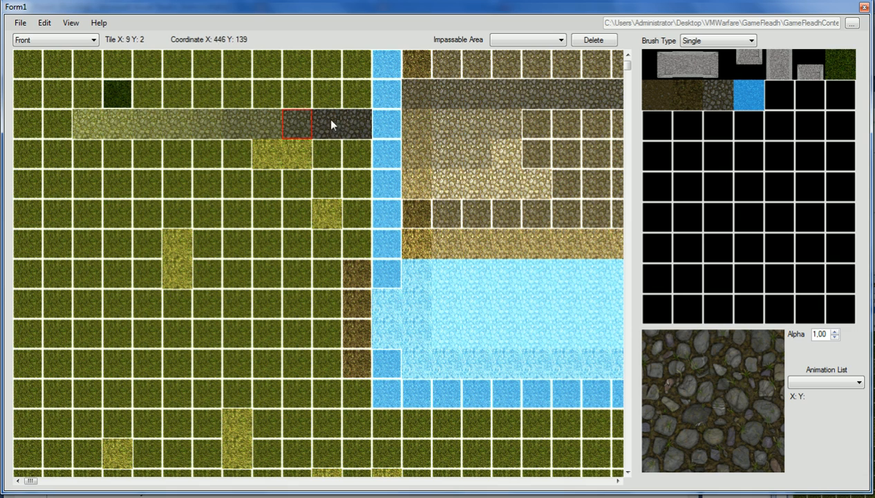
- On the Middle layer, paint solid cobblestone over row 2, columns 2–6
left_click(49, 41)
left_click(54, 61)
left_click_drag(228, 124, 85, 122)
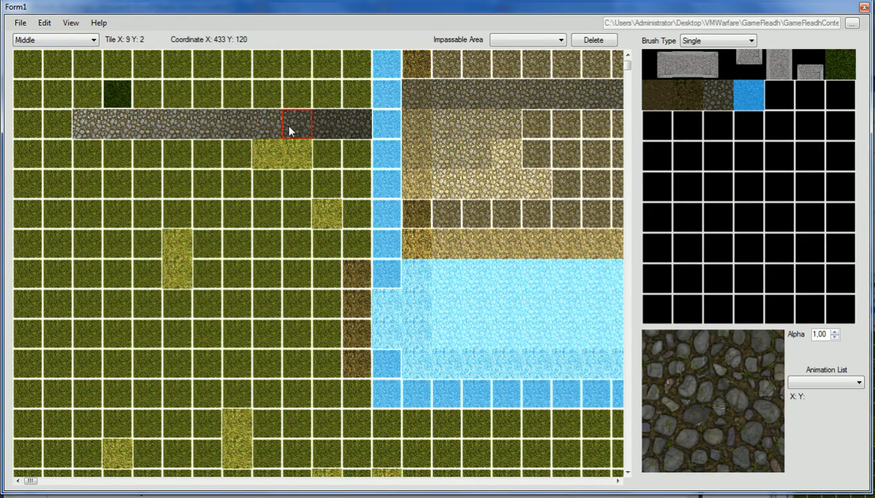
- Turn on Layer By Layer view so only one layer shows at a time
left_click(33, 40)
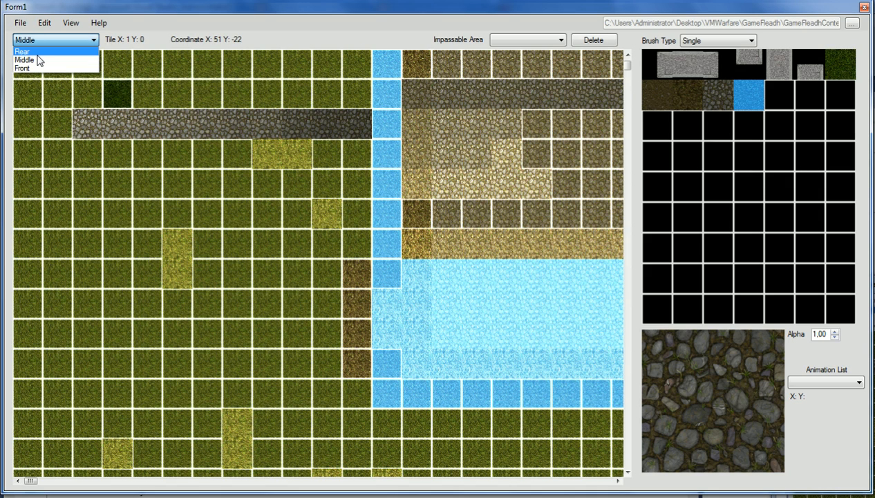
left_click(44, 23)
left_click(54, 62)
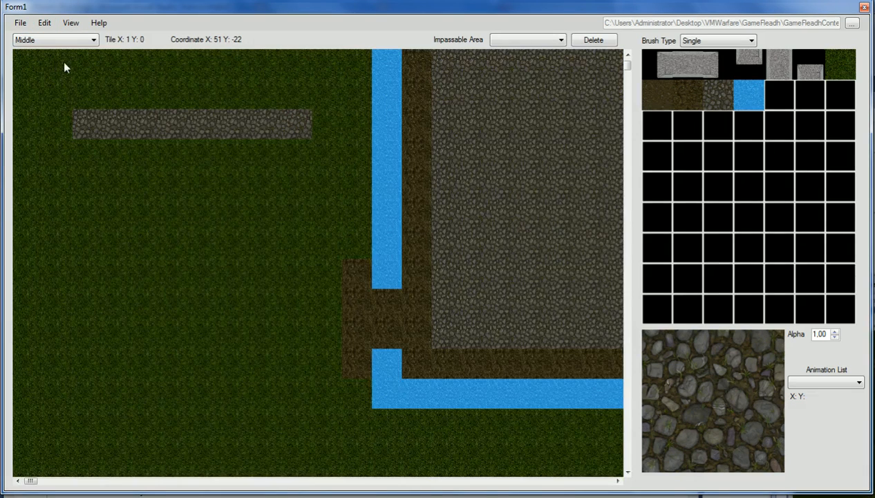
- Cycle through the Rear, Middle and Front layers, ending on Rear to inspect its dirt
left_click(69, 39)
left_click(52, 52)
left_click(57, 42)
left_click(56, 59)
left_click(57, 43)
left_click(28, 67)
left_click(59, 39)
left_click(55, 51)
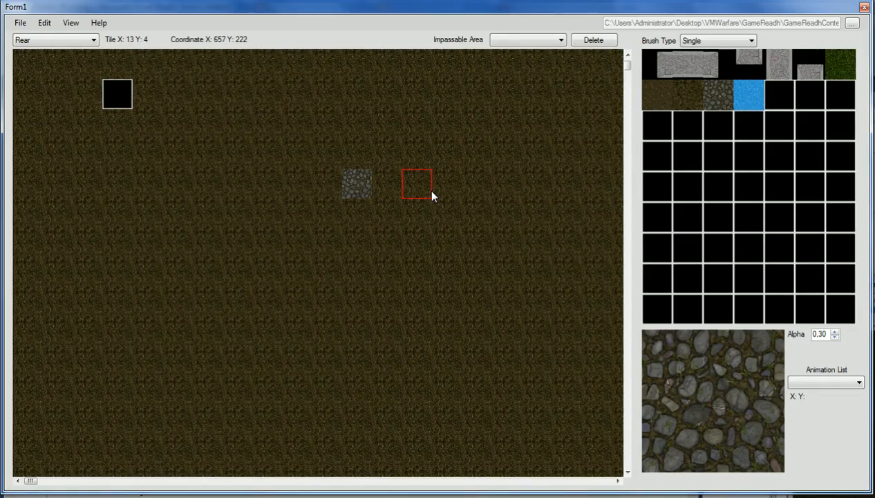
scroll(432, 196, "down", 5, "alt")
scroll(432, 196, "up", 7, "alt")
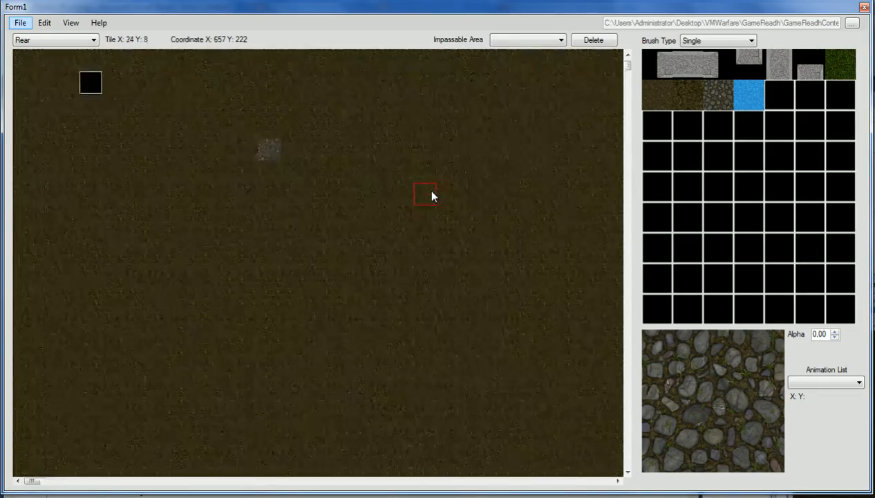
scroll(432, 197, "up", 6, "alt")
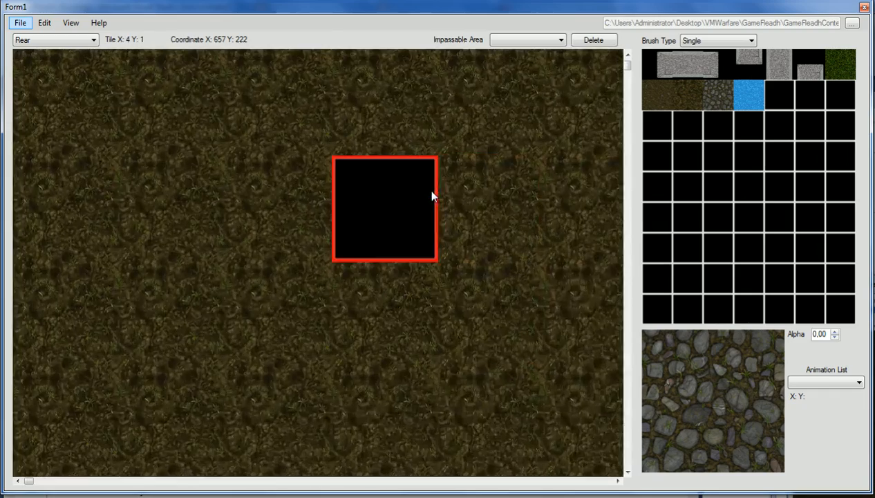
scroll(432, 197, "down", 7, "alt")
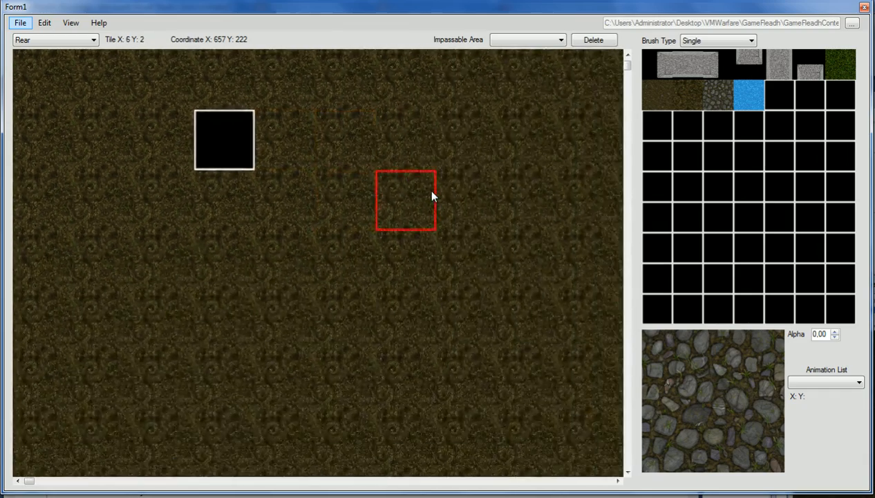
scroll(431, 197, "down", 5, "alt")
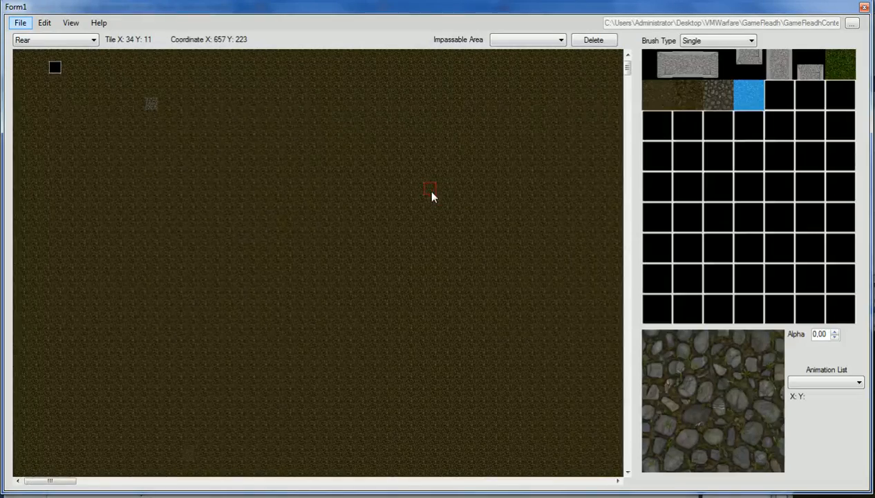
left_click(705, 41)
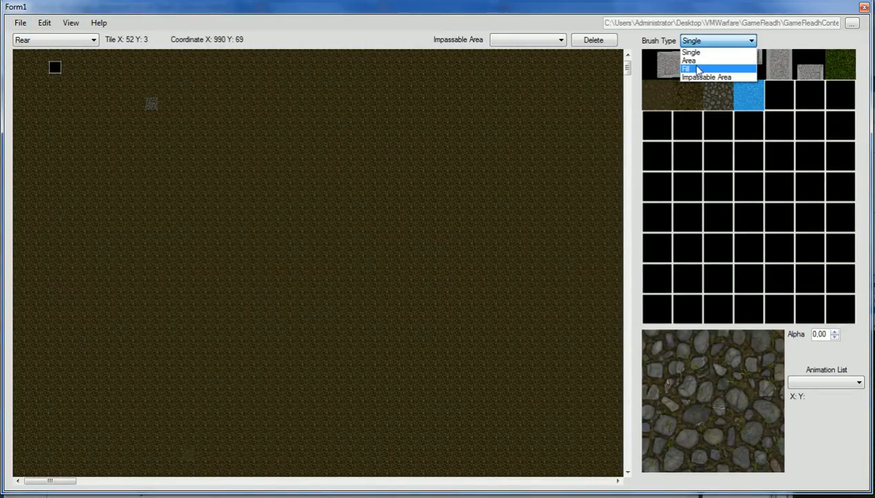
- Use the Fill brush to clear the Rear layer, including leftover stone and dirt tiles
left_click(691, 69)
left_click(146, 93)
left_click(147, 103)
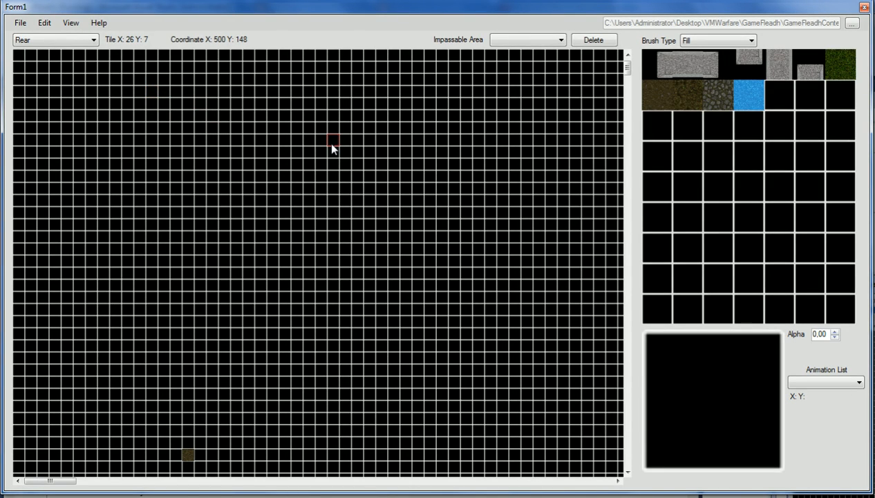
left_click(187, 454)
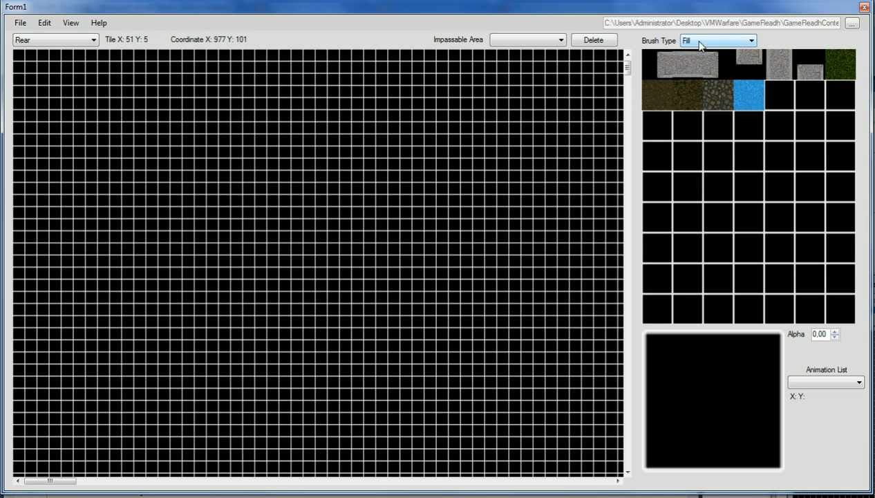
- Fill the entire Rear layer with the dirt tile
left_click(650, 97)
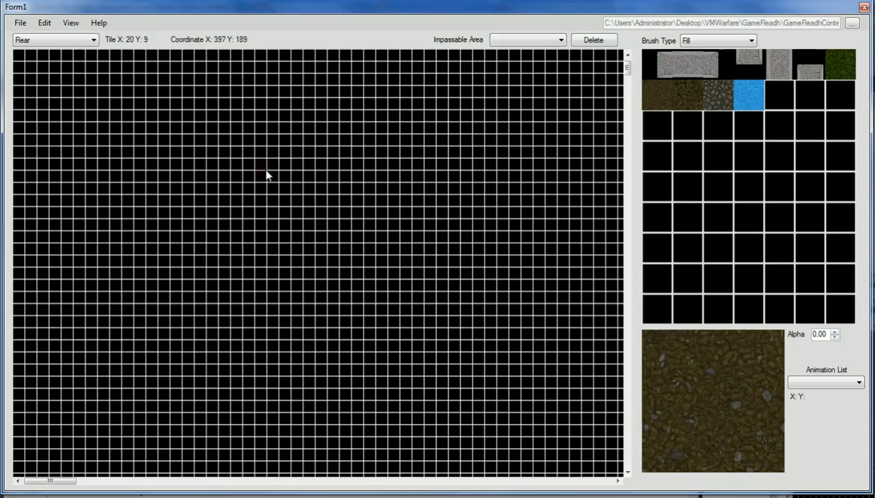
left_click(318, 207)
left_click(733, 40)
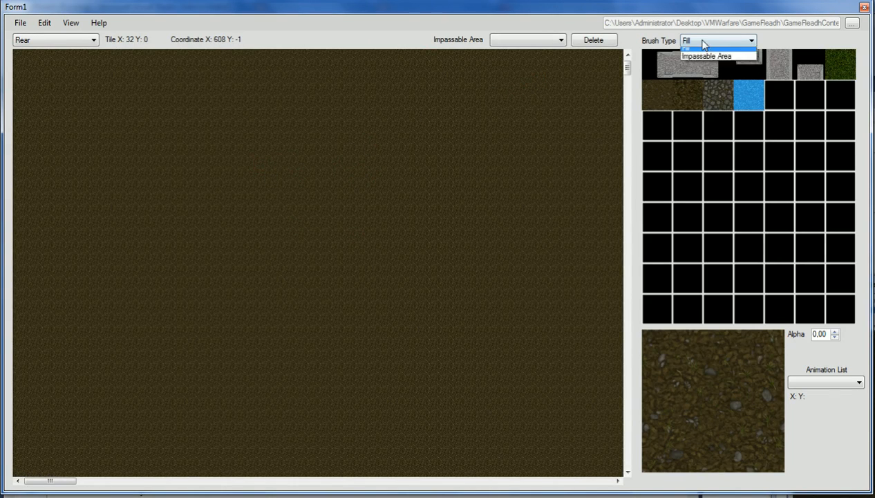
- Set up a 3x3 Area brush checkered with stone and water
left_click(704, 62)
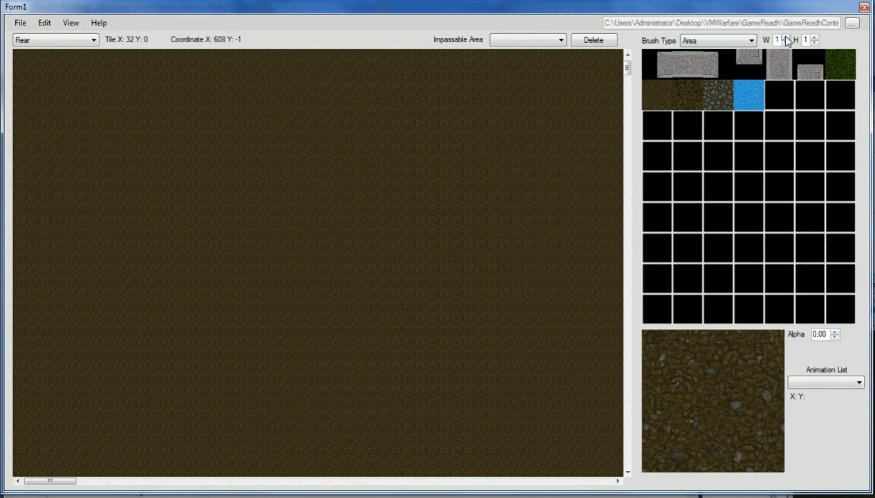
left_click(786, 38)
left_click(786, 38)
left_click(815, 37)
left_click(814, 37)
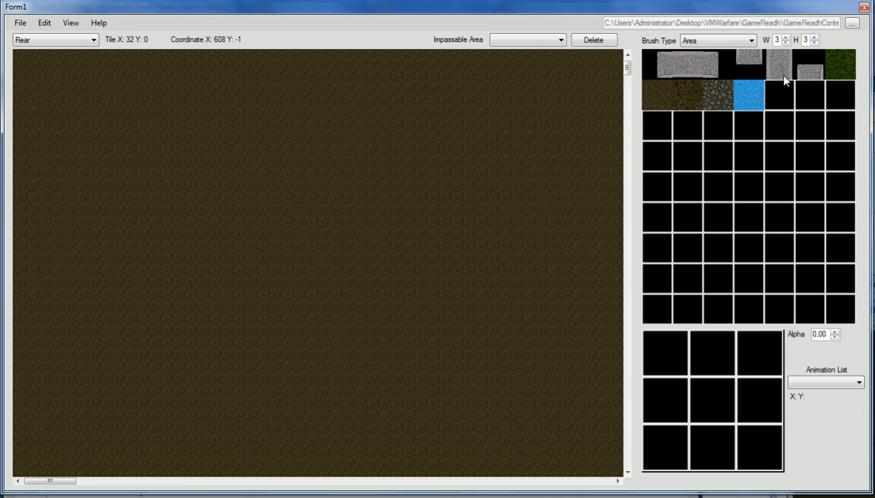
left_click(723, 93)
left_click(742, 94)
left_click(723, 94)
left_click(745, 98)
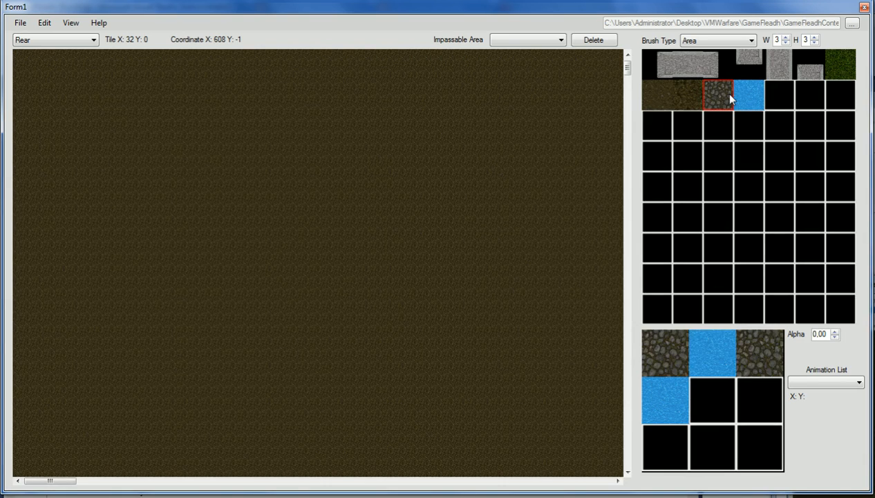
left_click(721, 94)
left_click(746, 96)
left_click(721, 94)
left_click(745, 98)
left_click(721, 93)
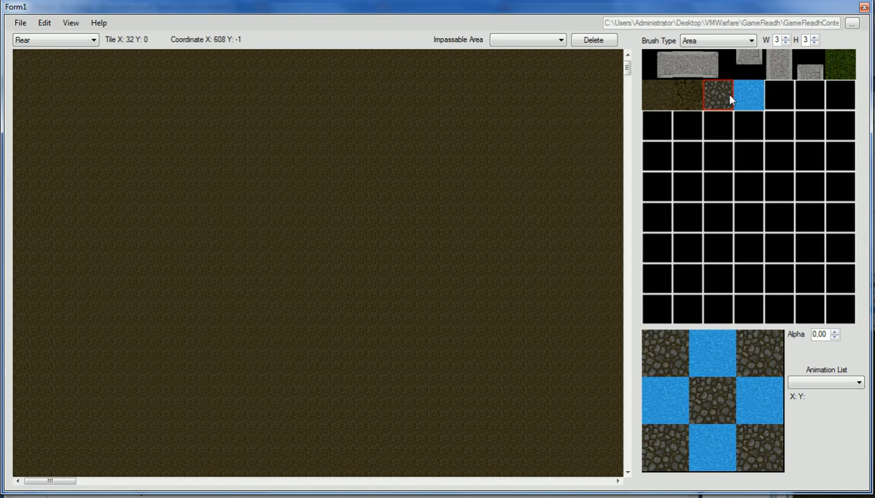
- Stamp the water-and-stone pattern about ten times across the dirt map
left_click(324, 185)
left_click(381, 141)
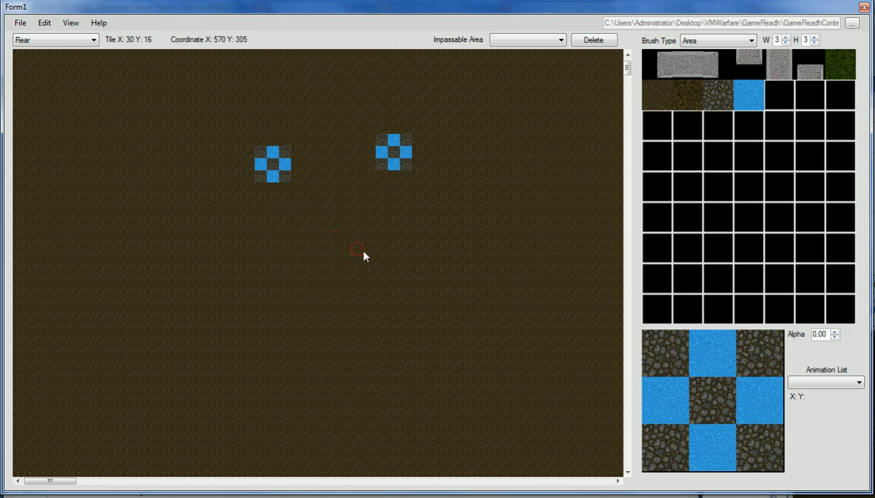
left_click(346, 285)
left_click(308, 202)
left_click(248, 260)
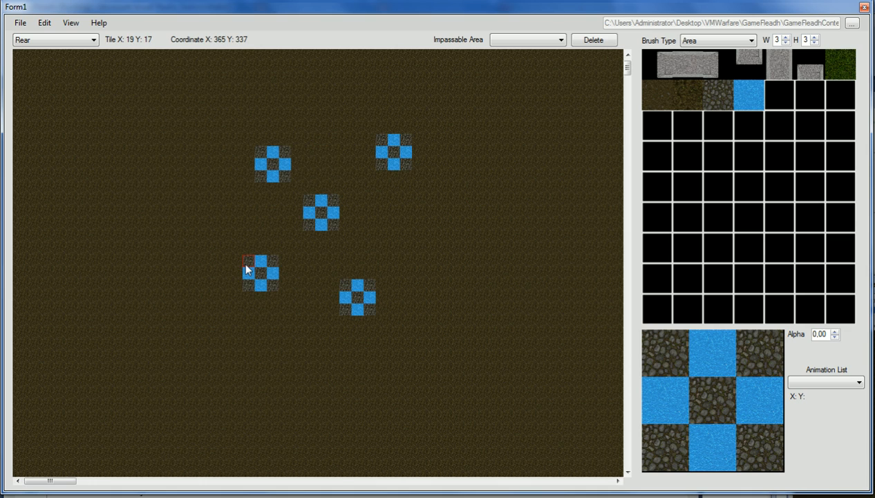
left_click(199, 210)
left_click(200, 140)
left_click_drag(308, 103, 322, 106)
left_click(382, 200)
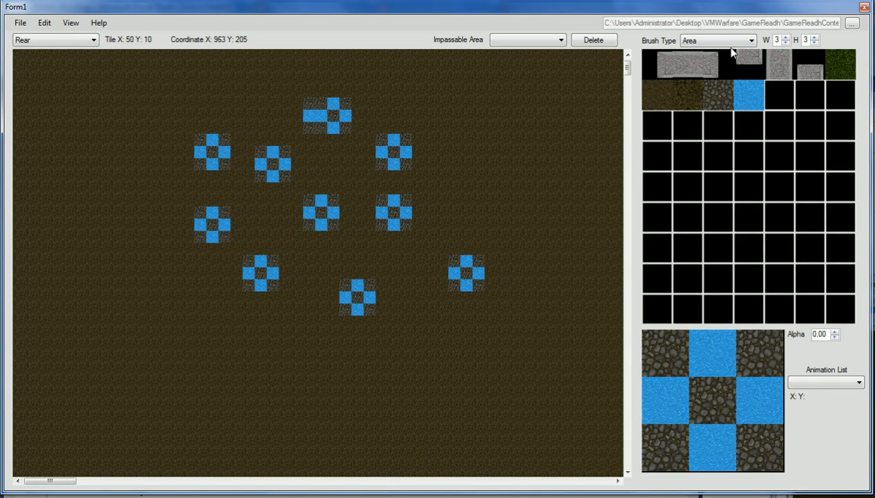
- Enlarge the brush to 7x7 and fill it with grass
left_click(785, 37)
left_click(785, 38)
left_click(785, 37)
left_click(786, 37)
left_click(815, 37)
left_click(815, 37)
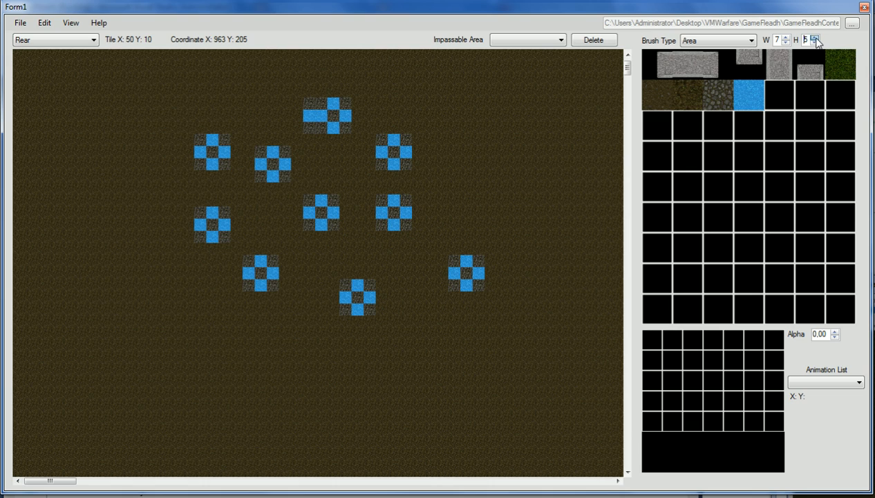
left_click(815, 37)
left_click(815, 37)
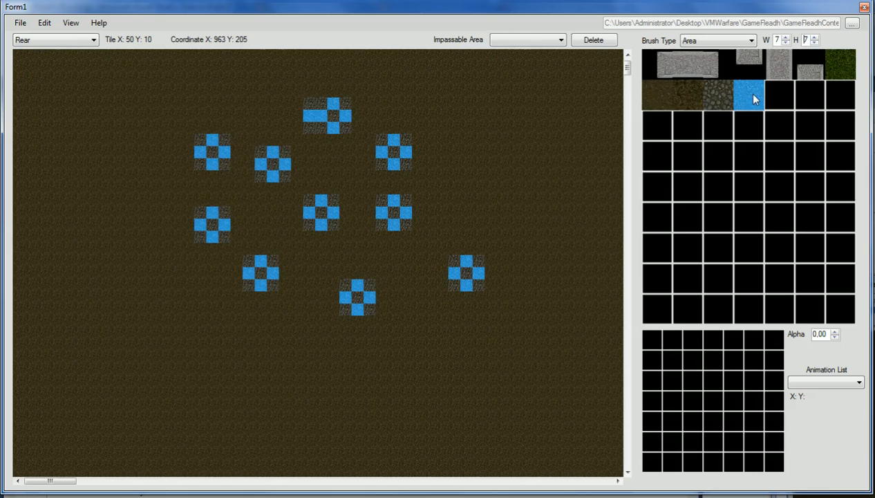
left_click(842, 64)
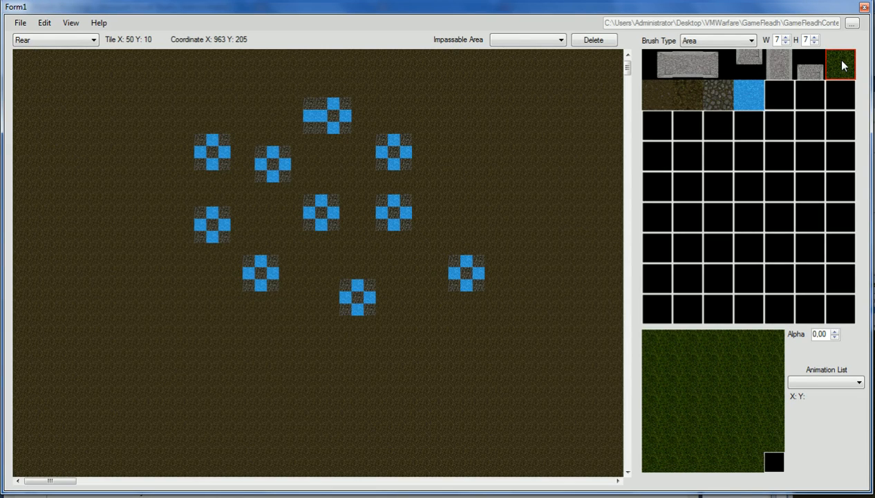
- Paint grass over the upper-middle, top-left and top-right map, then empty the brush's middle column
left_click_drag(418, 157, 46, 70)
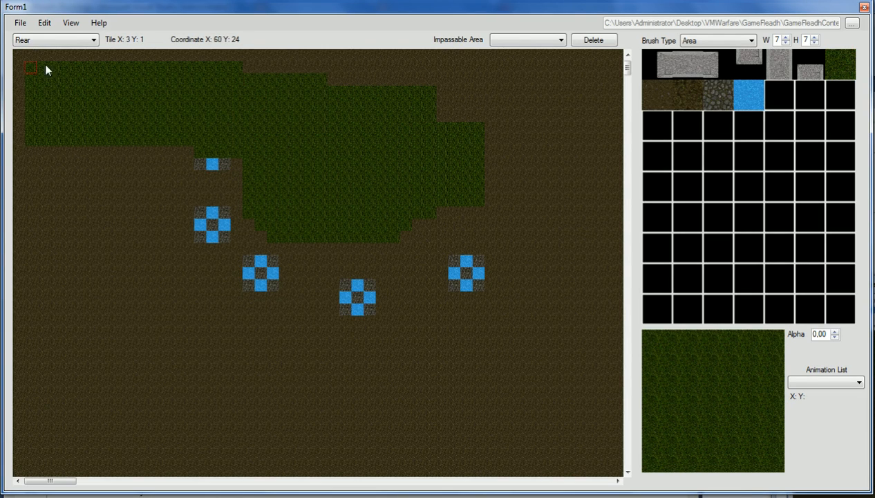
left_click_drag(137, 108, 42, 78)
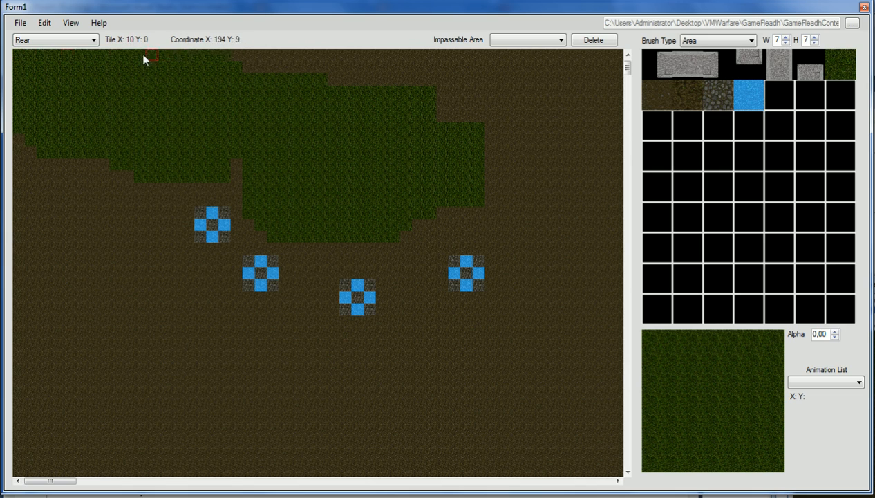
mouse_move(410, 60)
left_mouse_down()
mouse_move(383, 90)
mouse_move(330, 72)
mouse_move(392, 97)
mouse_move(340, 159)
mouse_move(207, 213)
mouse_move(223, 173)
mouse_move(100, 232)
mouse_move(358, 308)
left_mouse_up()
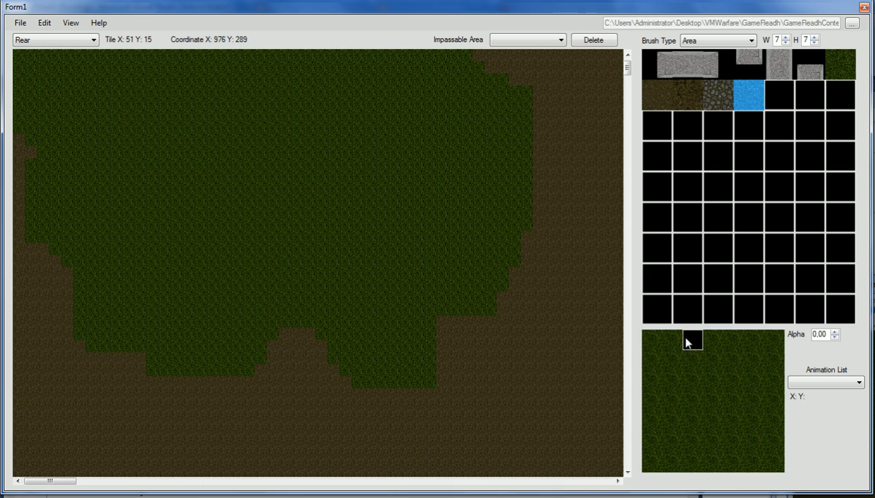
left_click_drag(691, 352, 696, 468)
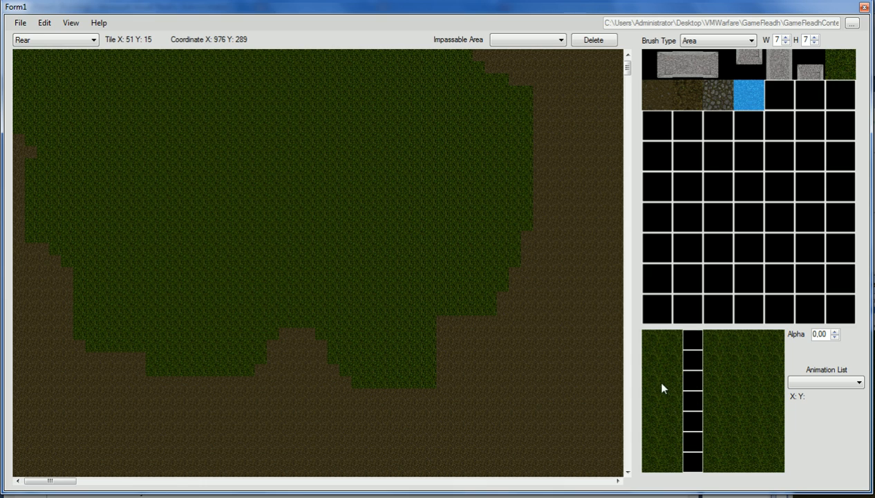
- Redesign the 7x7 brush as a cobblestone-lined water channel and stamp it once near the top
left_click(650, 400)
left_click(677, 421)
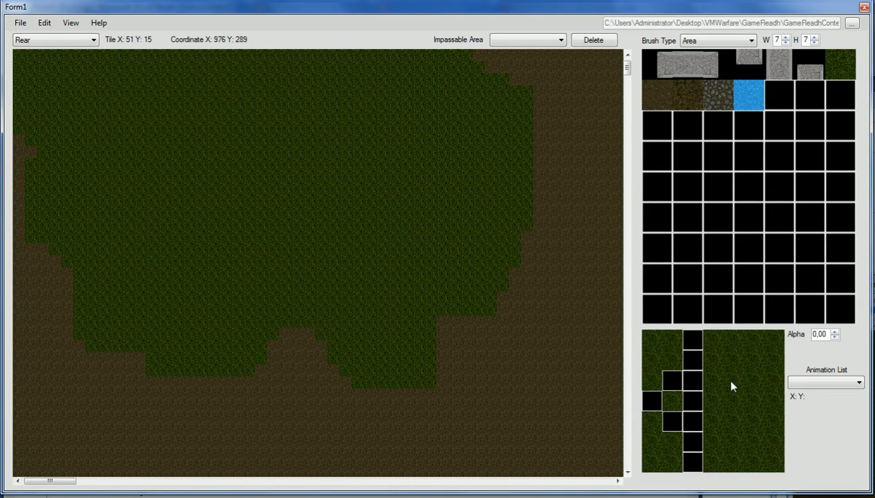
left_click_drag(741, 339, 734, 456)
left_click(750, 420)
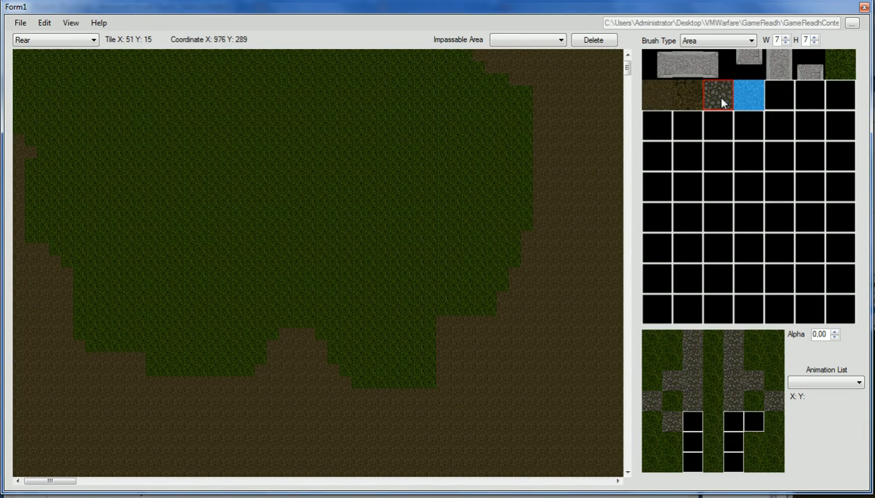
left_click(753, 408)
left_click(671, 400)
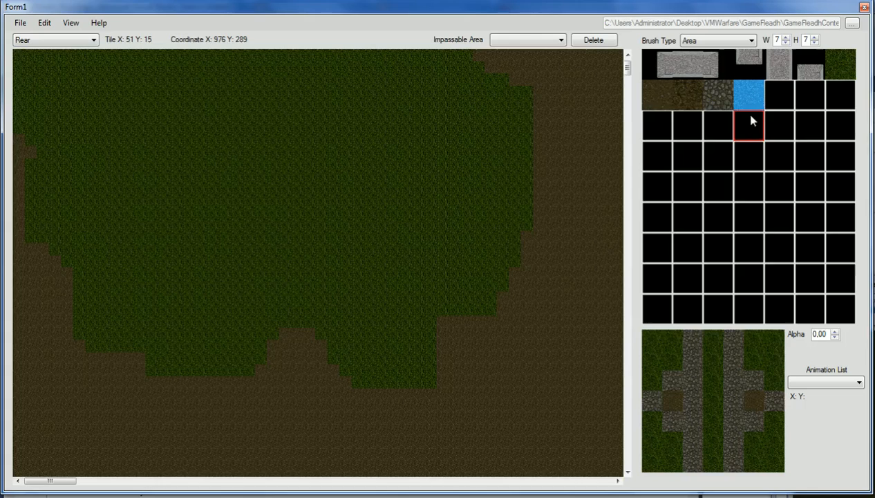
left_click_drag(713, 336, 700, 443)
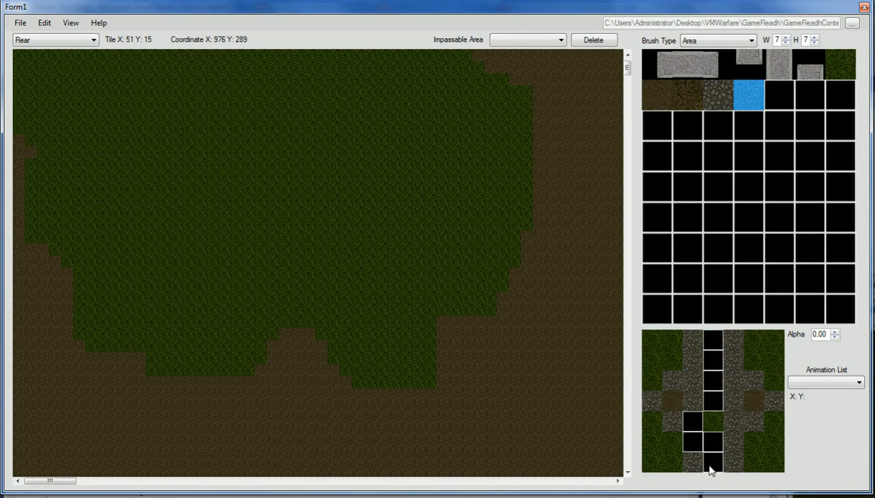
left_click(716, 426)
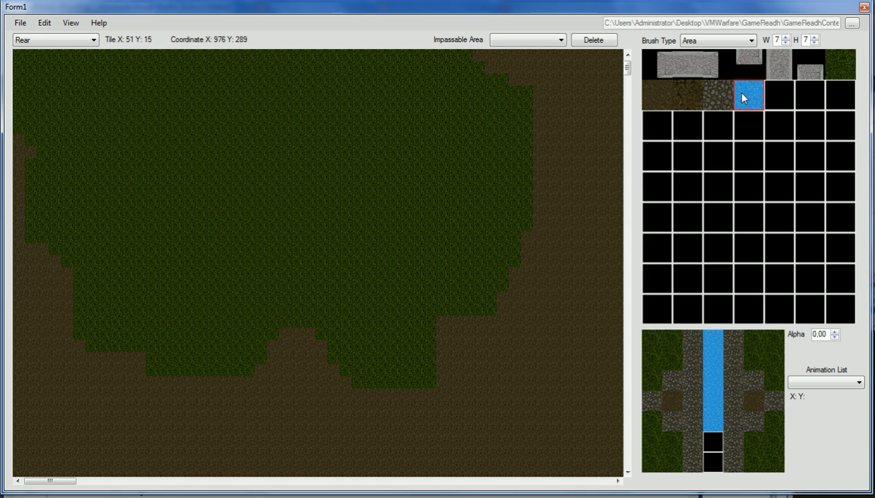
left_click(324, 142)
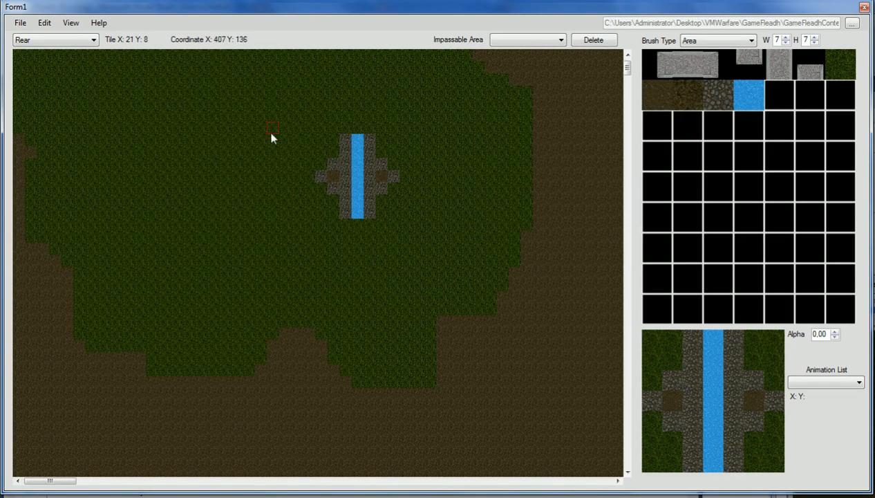
- Stamp more channel copies, including a diagonal stream and copies near the bottom and right edge
left_click(270, 118)
left_click(345, 70)
left_click_drag(340, 132, 477, 299)
left_click(492, 420)
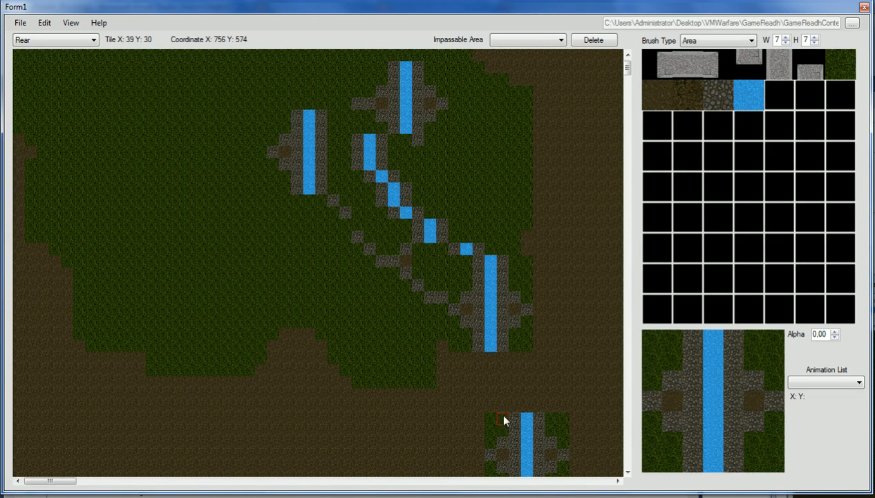
left_click(569, 332)
left_click(561, 189)
- Clear the brush's four grass corners with the empty tile
mouse_move(660, 339)
left_mouse_down()
mouse_move(670, 358)
mouse_move(656, 386)
left_mouse_up()
mouse_move(656, 429)
left_mouse_down()
mouse_move(654, 447)
mouse_move(668, 459)
mouse_move(671, 450)
left_mouse_up()
mouse_move(752, 442)
left_mouse_down()
mouse_move(767, 462)
mouse_move(781, 434)
left_mouse_up()
mouse_move(777, 387)
left_mouse_down()
mouse_move(778, 336)
mouse_move(762, 357)
left_mouse_up()
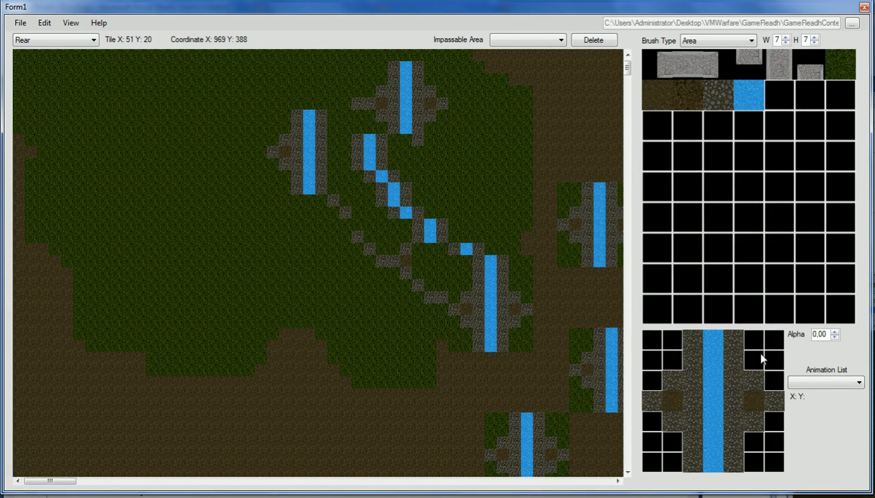
- Toggle Layer By Layer view off and back on, ending on the Rear layer
left_click(35, 40)
left_click(28, 60)
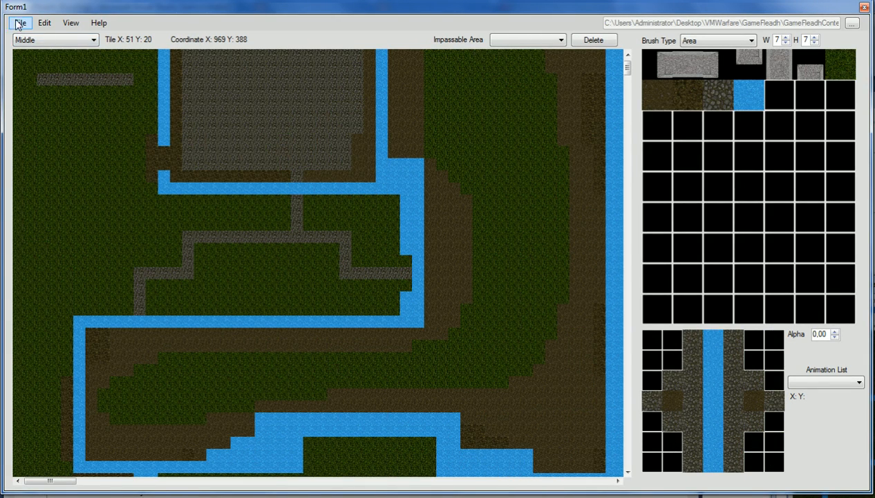
left_click(44, 23)
left_click(54, 66)
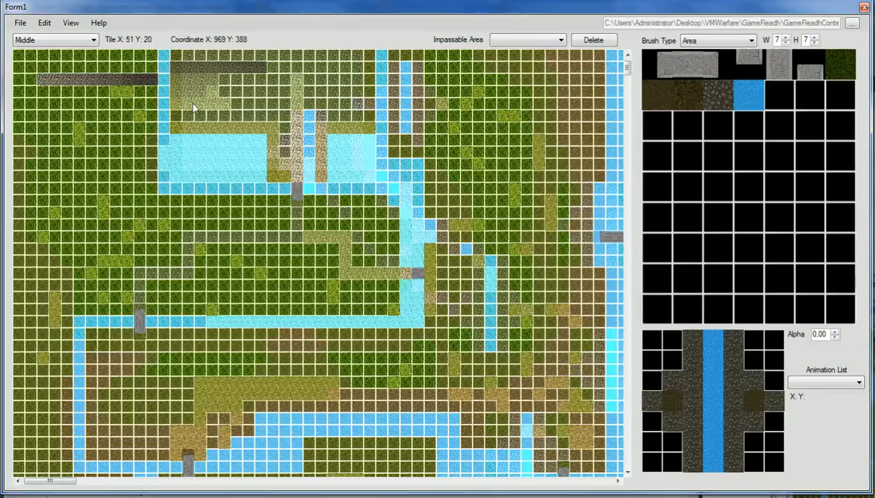
left_click(44, 23)
left_click(54, 66)
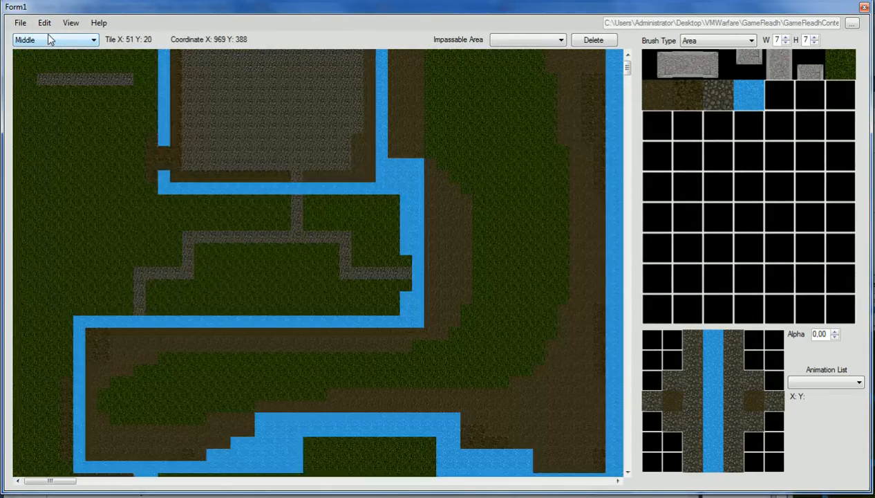
left_click(50, 40)
left_click(54, 56)
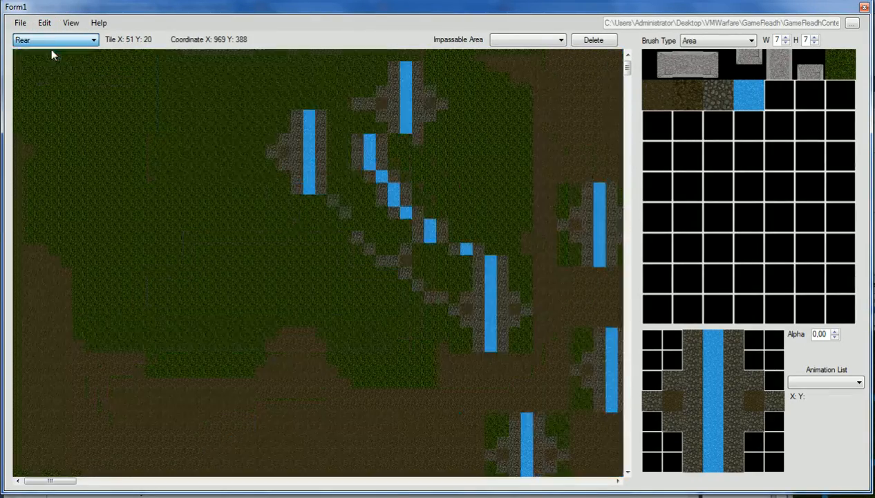
- Stamp the corner-free channel pattern around the map, including a diagonal run at top-left
mouse_move(160, 173)
left_mouse_down()
mouse_move(164, 179)
mouse_move(102, 86)
mouse_move(77, 76)
left_mouse_up()
left_click(174, 308)
left_click(318, 307)
left_click(331, 427)
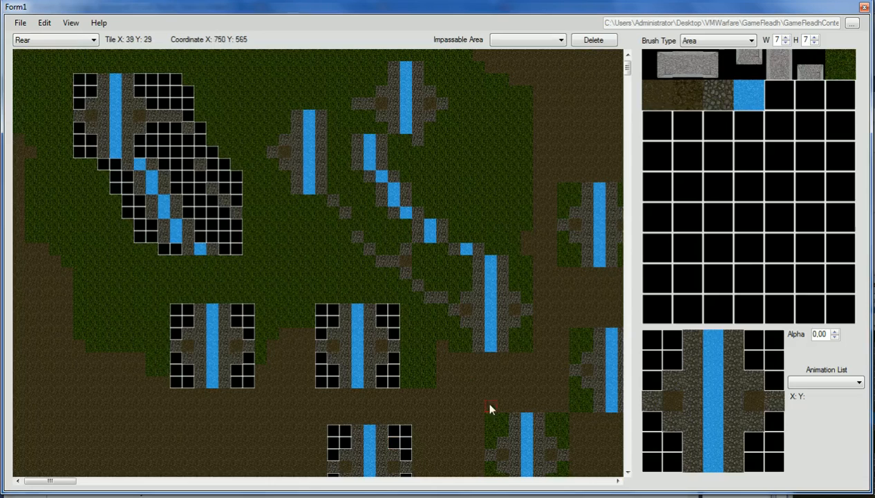
left_click(492, 139)
left_click(454, 55)
left_click(322, 189)
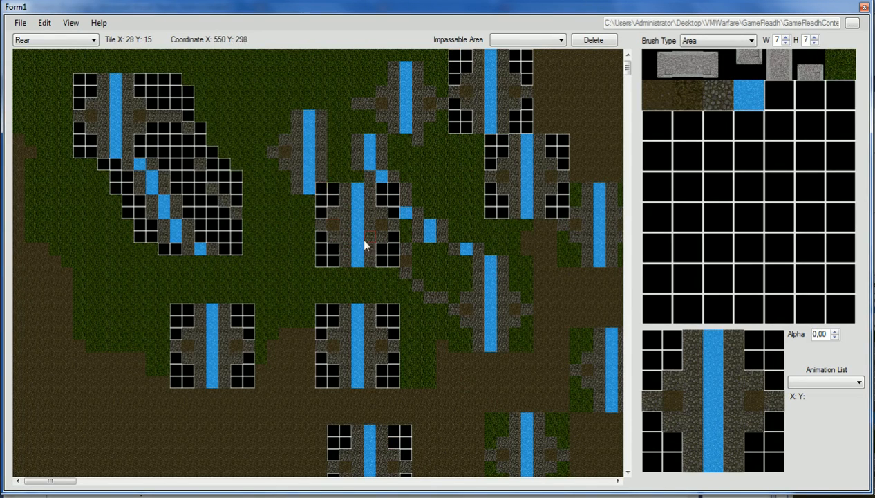
left_click(310, 130)
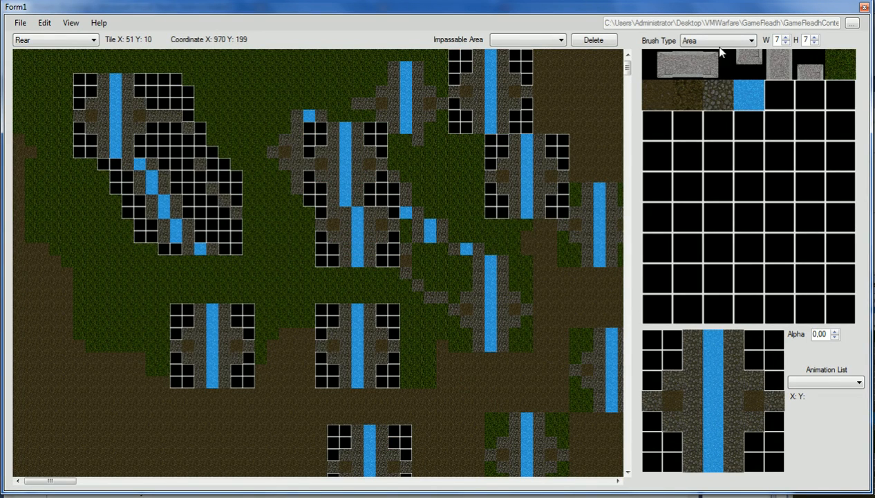
- Add a Collection-type animation loading the explosion sprite sheet from AnimatedTextures
left_click(44, 22)
mouse_move(47, 50)
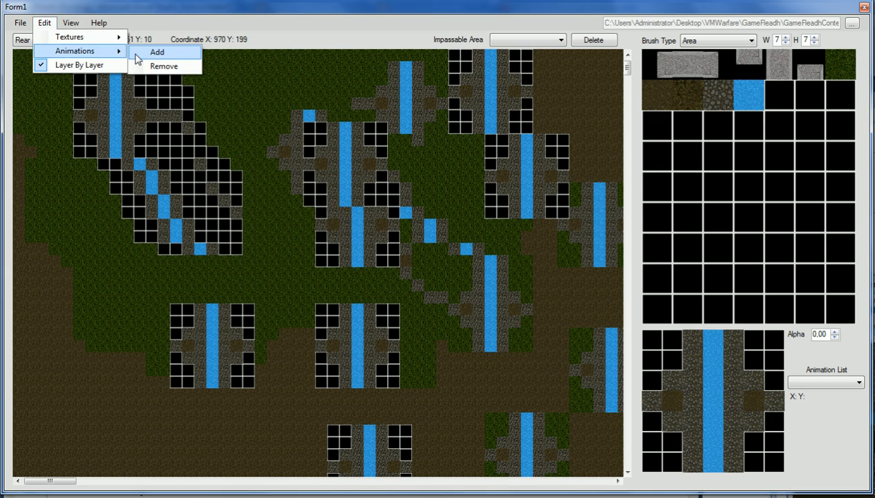
left_click(140, 54)
left_click(449, 182)
left_click(429, 206)
left_click(634, 234)
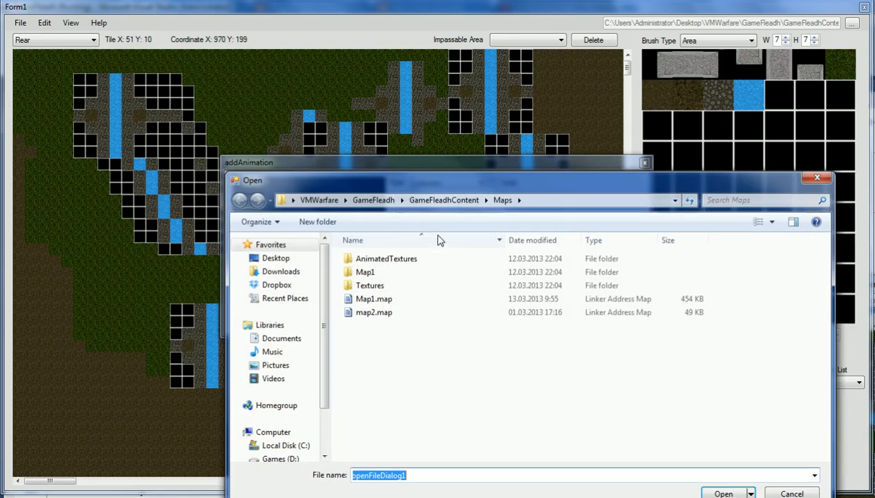
double_click(370, 257)
double_click(377, 261)
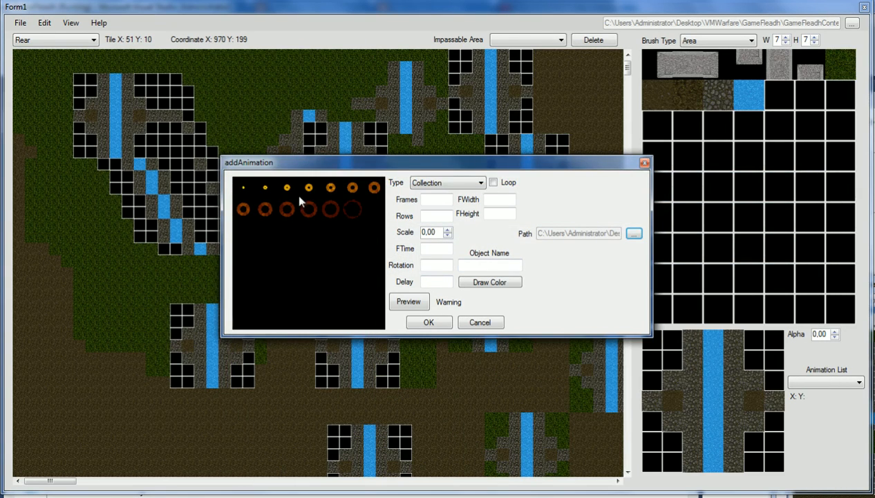
- Enter 7 frames, 2 rows, a 150×150 frame size and a frame time of 100
left_click(434, 199)
type("7")
left_click(429, 216)
type("2")
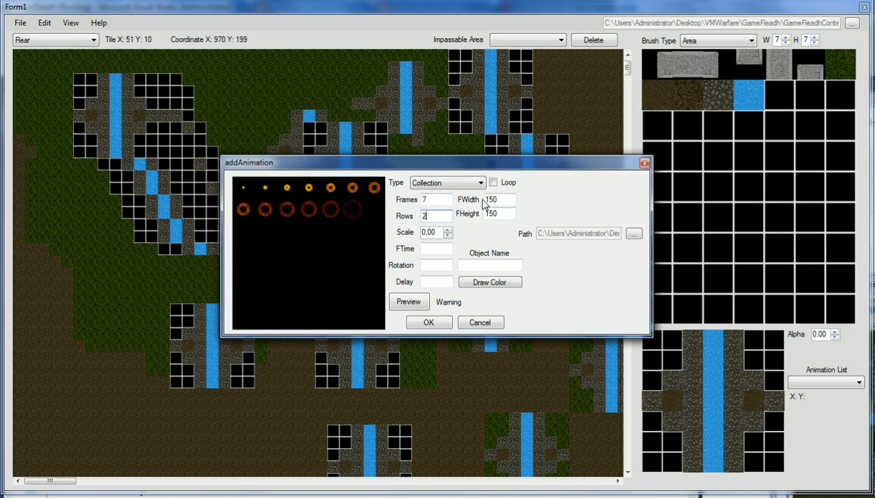
left_click_drag(498, 213, 407, 237)
type("100")
type("150")
type("1")
- Set the rotation and delay values to 0 and return to the object name field
left_click(433, 249)
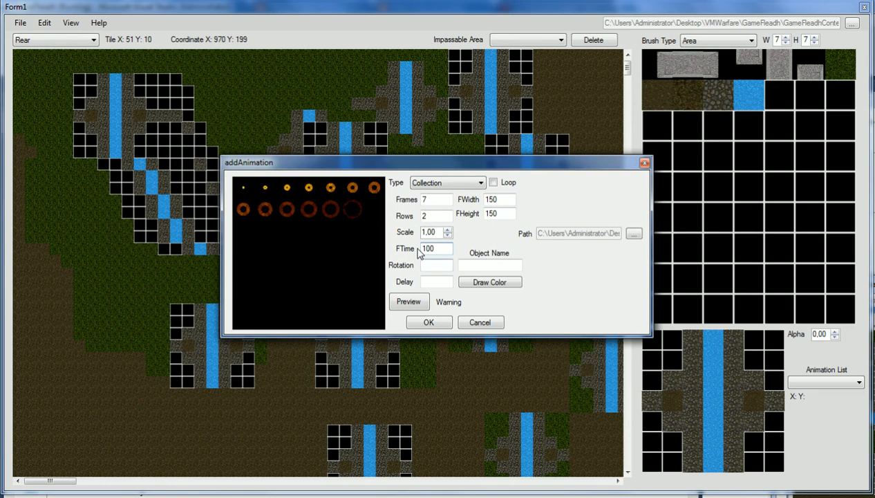
left_click(434, 265)
left_click(423, 282)
type("0")
left_click(498, 264)
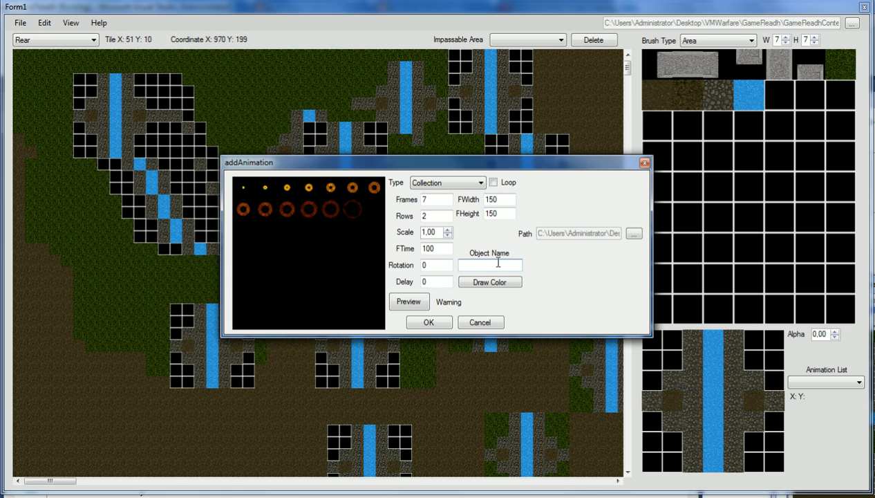
key("shift+Tab")
left_click(472, 266)
- Turn on Loop and preview the animation at frame times 50 and 10
left_click(410, 304)
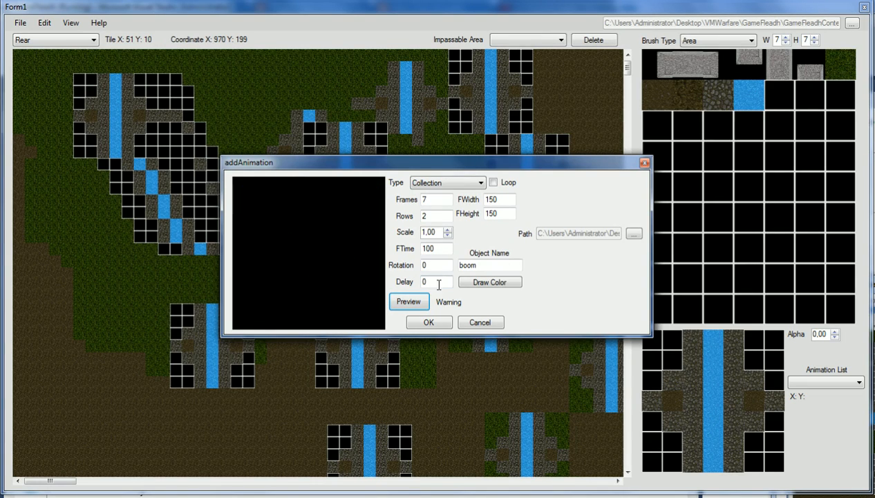
double_click(432, 248)
type("50")
left_click(408, 304)
left_click(493, 183)
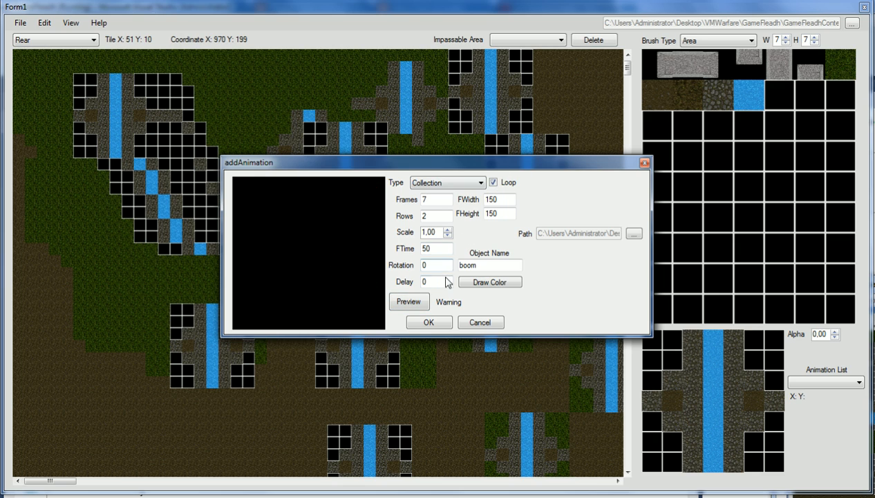
left_click(415, 306)
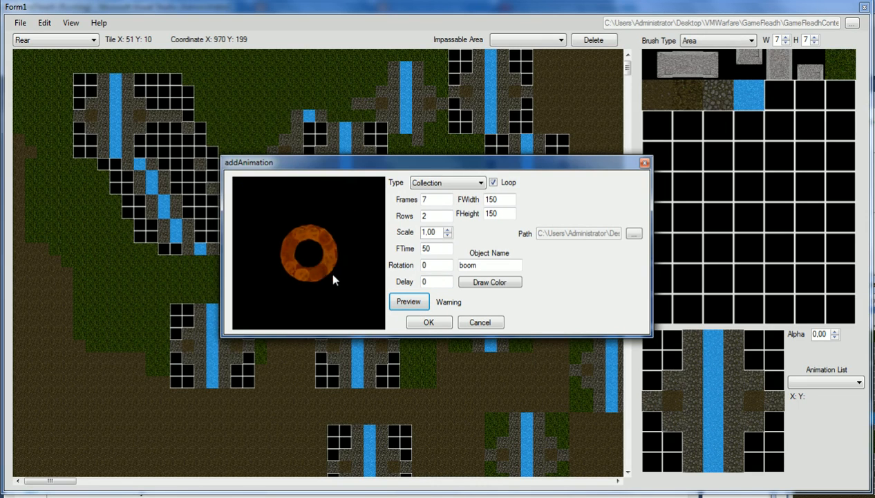
double_click(426, 249)
type("10")
left_click(408, 301)
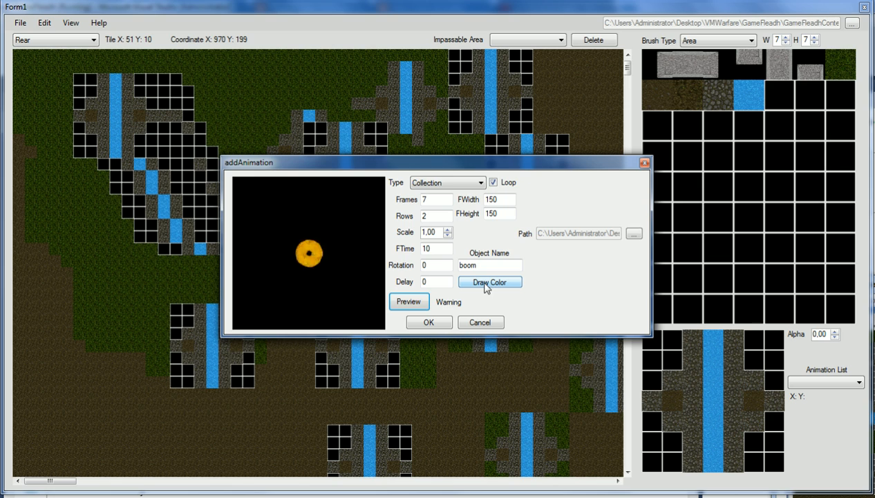
left_click(409, 302)
- Set the animation's draw colour to green and preview it
left_click(491, 285)
left_click(586, 217)
left_click(561, 346)
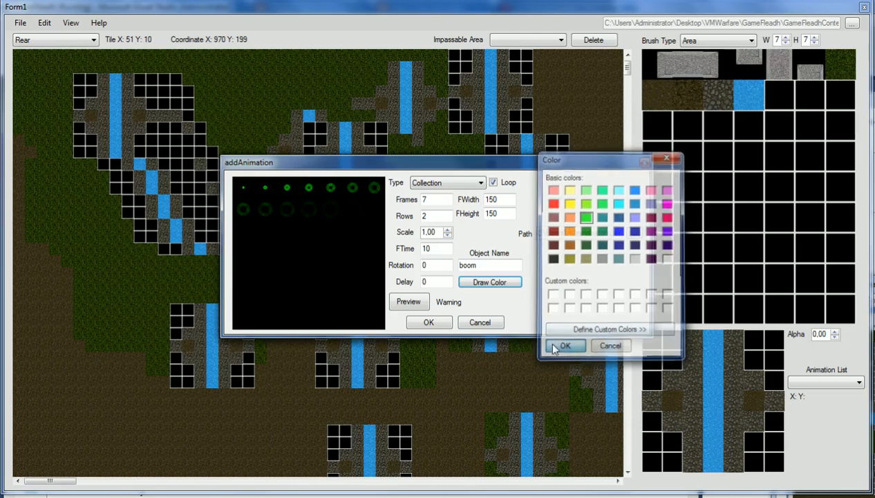
left_click(409, 301)
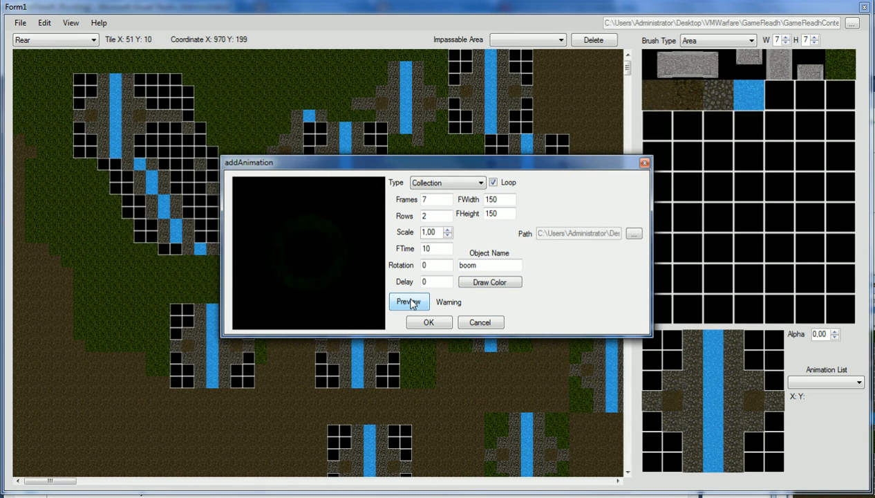
- Restore the frame time to 100, preview it, and add the animation to the list
left_click_drag(436, 248, 416, 250)
left_click(409, 305)
left_click(434, 248)
type("0")
left_click(412, 303)
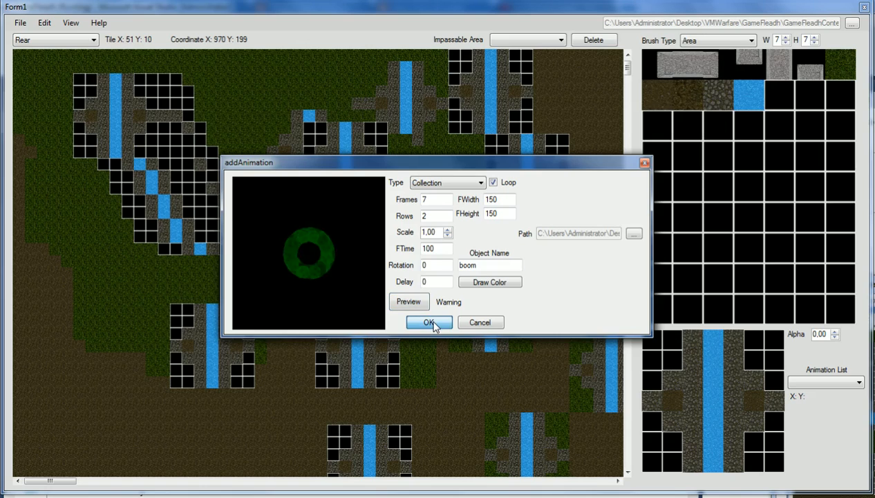
left_click(432, 323)
- Select boom00 in the Animation List and cancel placing it on the map
left_click(815, 383)
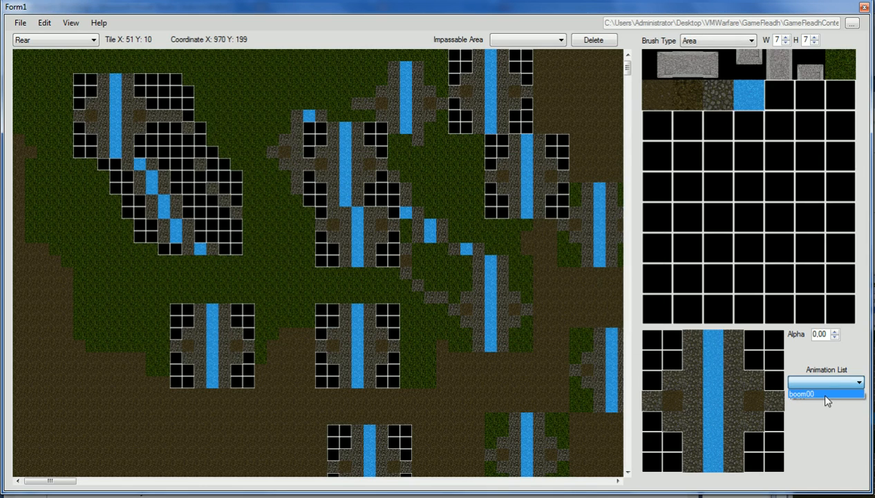
left_click(816, 392)
left_click(817, 411)
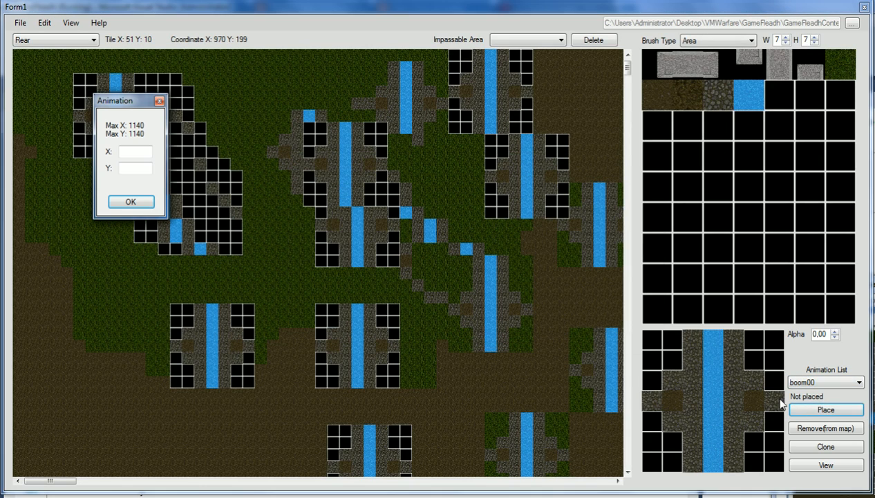
left_click(159, 101)
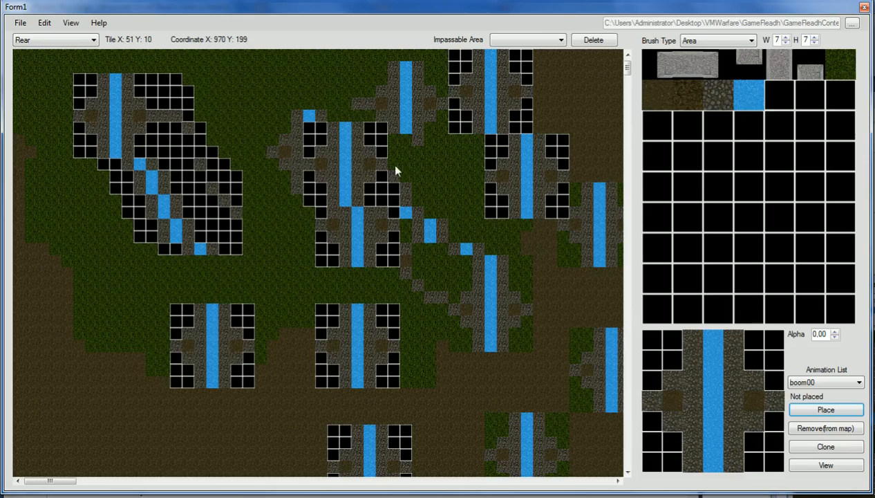
- Clone boom00 into boom01–boom03, keep boom03 selected and play its preview
left_click(822, 448)
left_click(826, 382)
left_click(812, 402)
left_click(826, 382)
left_click(816, 411)
left_click(823, 382)
left_click(818, 419)
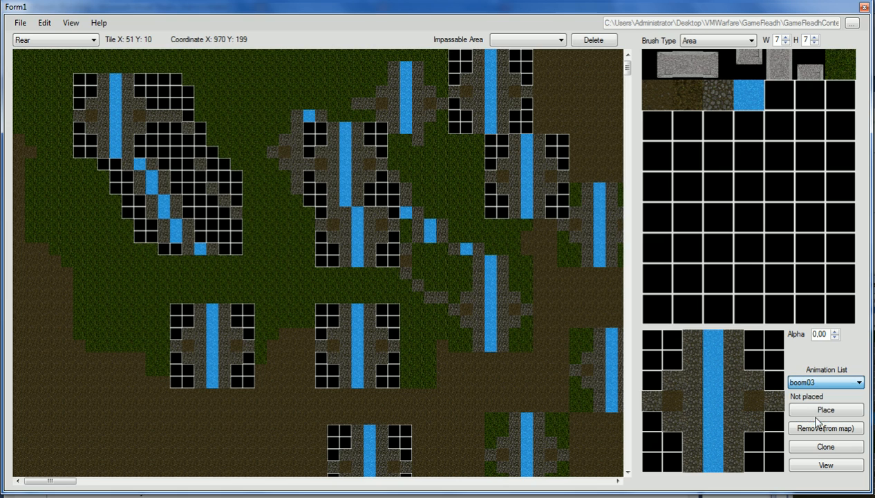
left_click(813, 379)
left_click(808, 378)
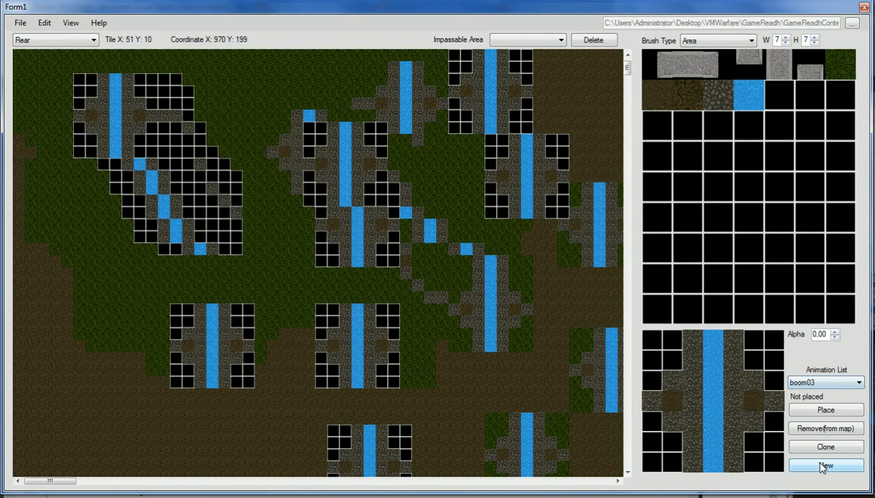
left_click(822, 465)
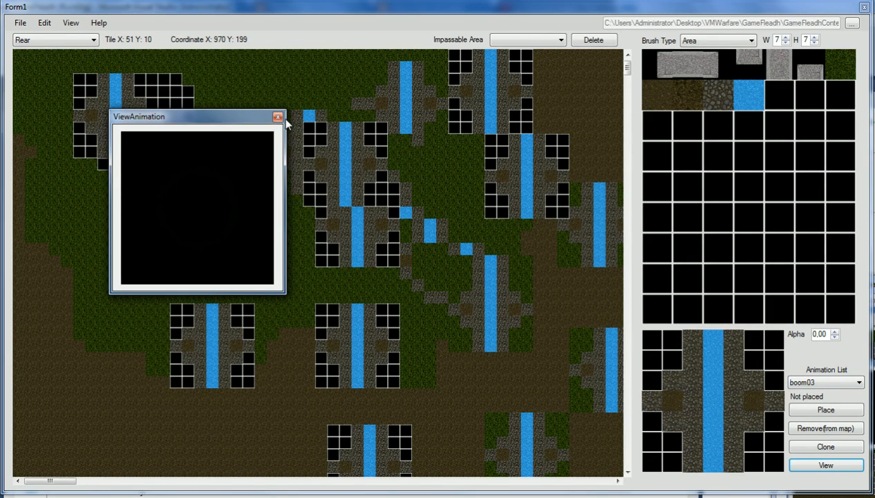
- Close the animation preview window and glance at the Edit menu without changes
left_click(277, 117)
left_click(44, 22)
mouse_move(76, 50)
left_click(154, 69)
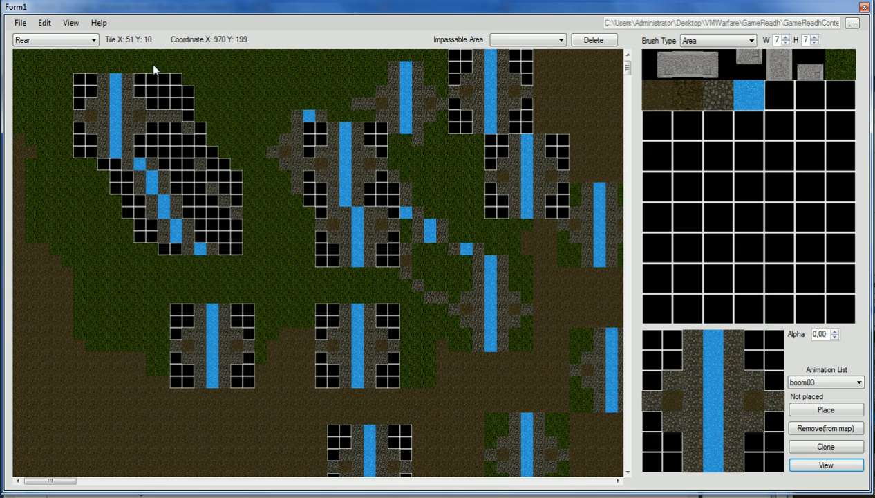
- Browse boom00 through boom03 in the Animation List, leaving boom03 selected
left_click(824, 384)
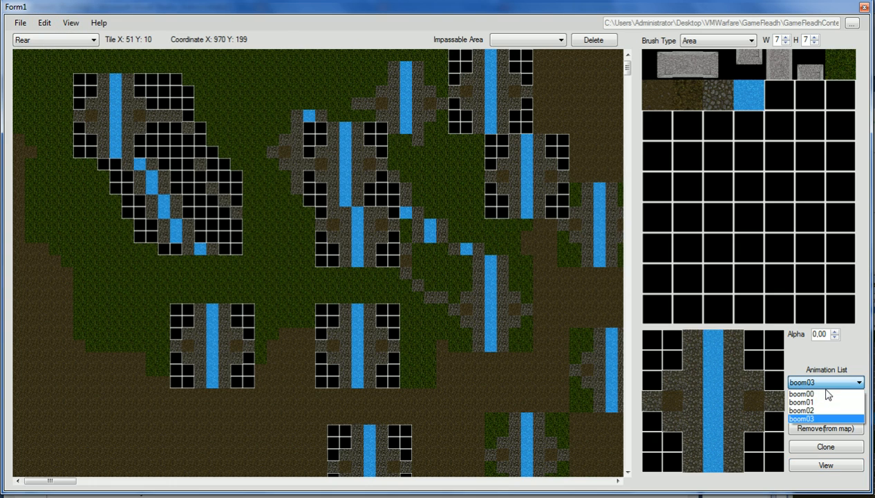
left_click(809, 411)
left_click(820, 382)
left_click(815, 412)
left_click(824, 385)
left_click(823, 394)
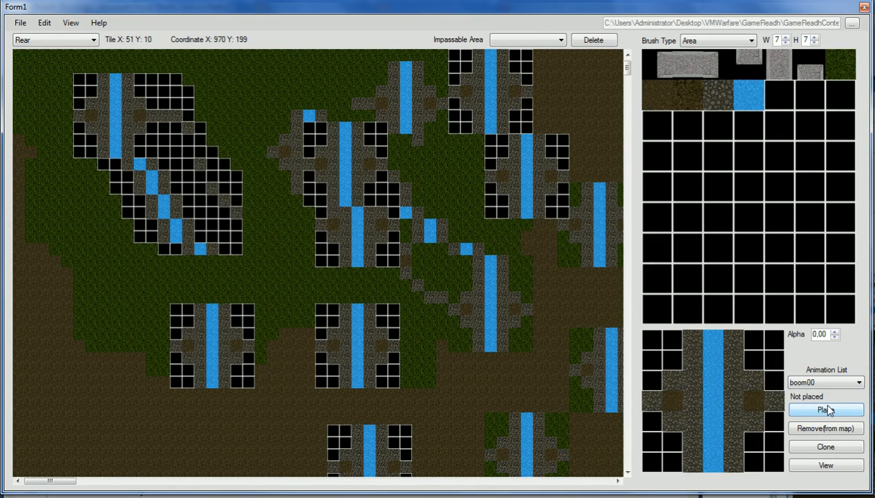
left_click(820, 386)
left_click(816, 412)
left_click(824, 383)
left_click(820, 412)
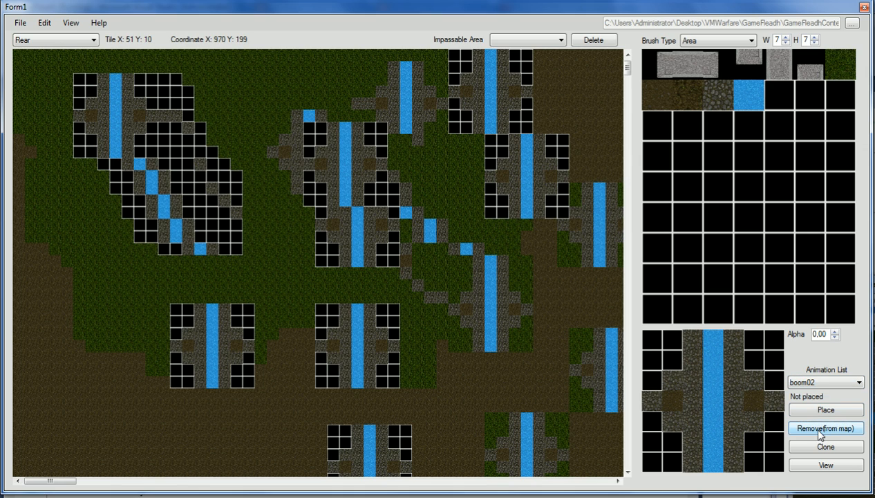
left_click(824, 382)
left_click(820, 396)
left_click(820, 384)
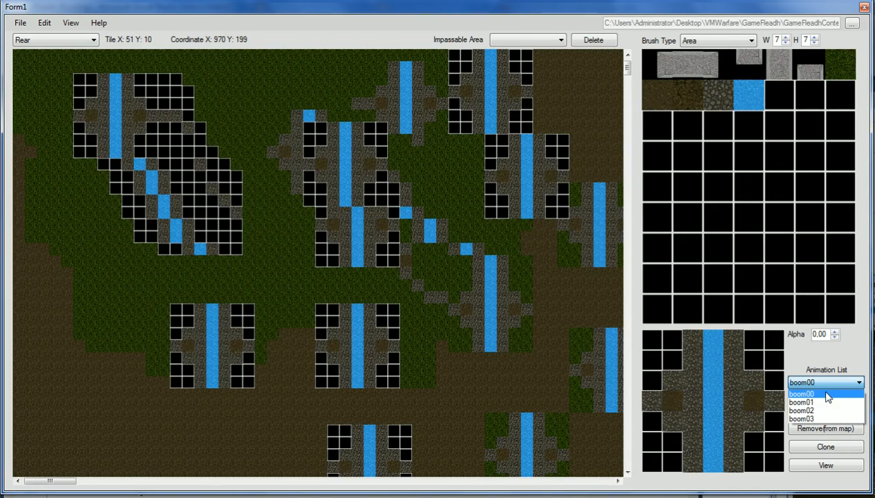
left_click(810, 418)
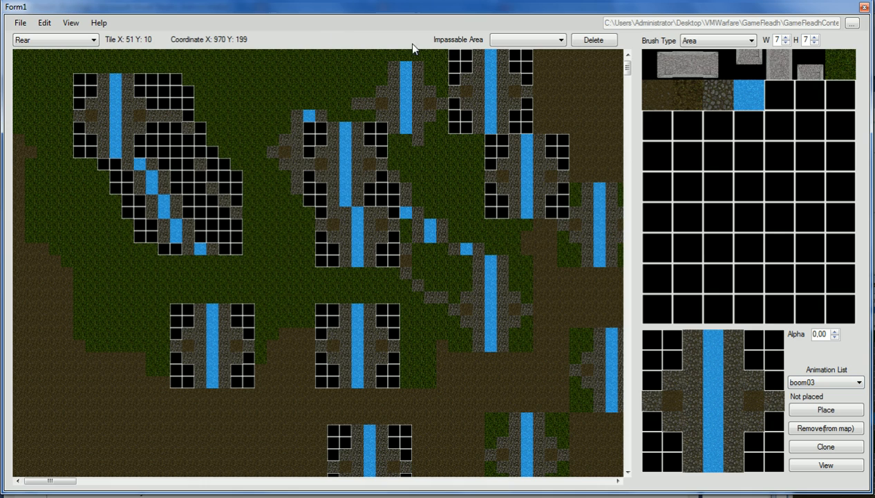
- Show impassable Area1 and display all map layers together with a grid
left_click(499, 42)
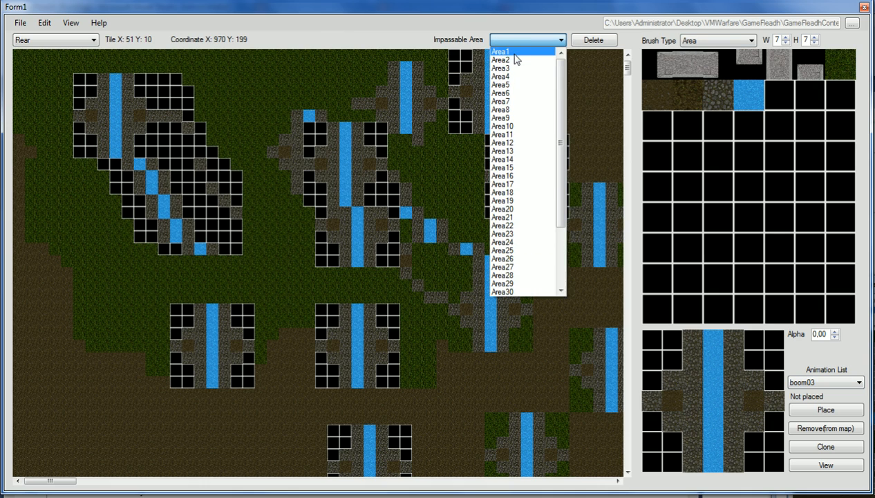
left_click(511, 60)
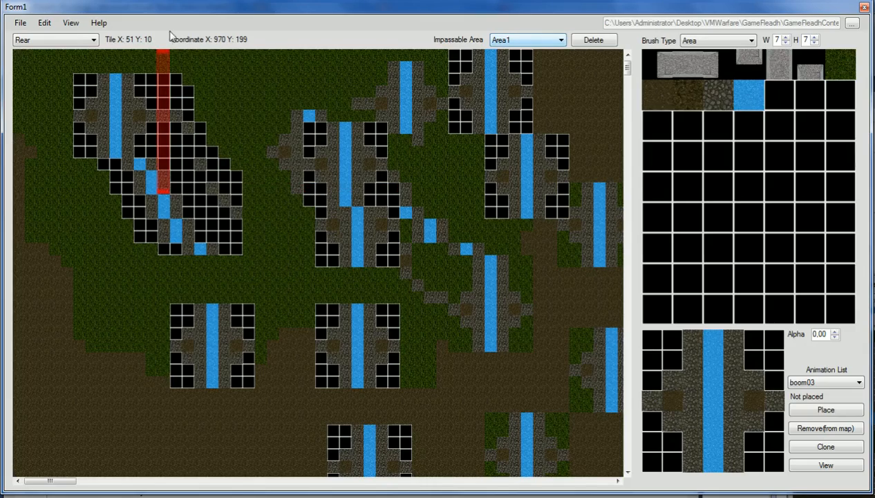
left_click(45, 23)
left_click(54, 65)
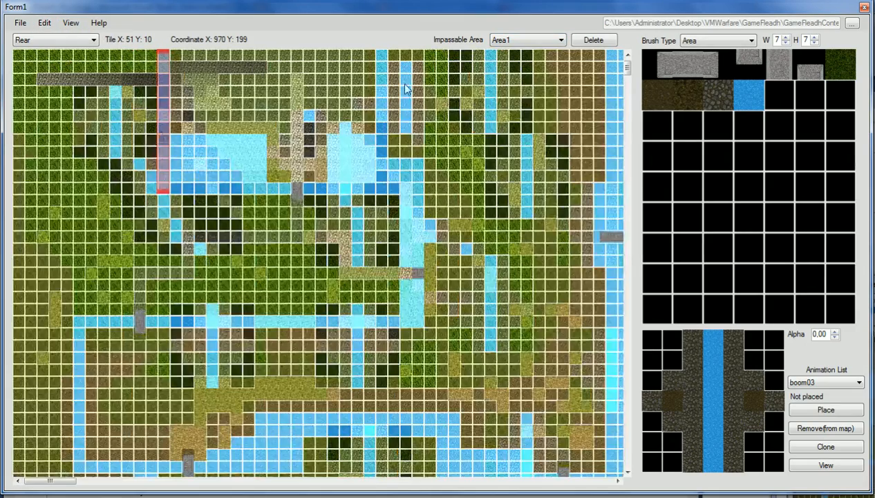
- Step through the impassable areas, starting from Area1
left_click(529, 41)
left_click(510, 53)
scroll(476, 87, "down", 5)
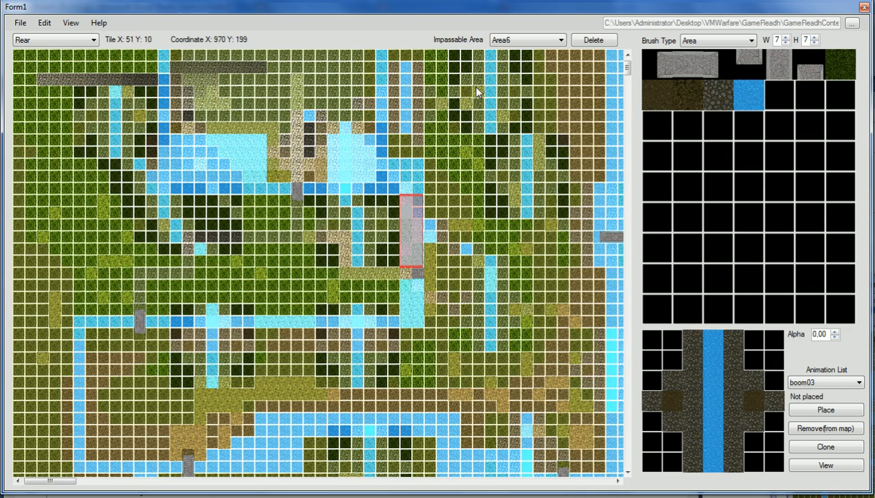
scroll(476, 87, "down", 3)
scroll(476, 91, "down", 7)
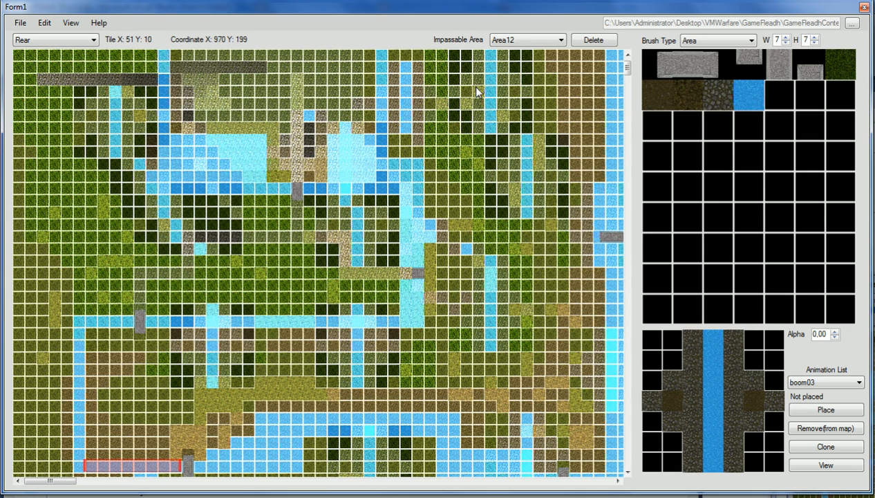
scroll(476, 92, "down", 1)
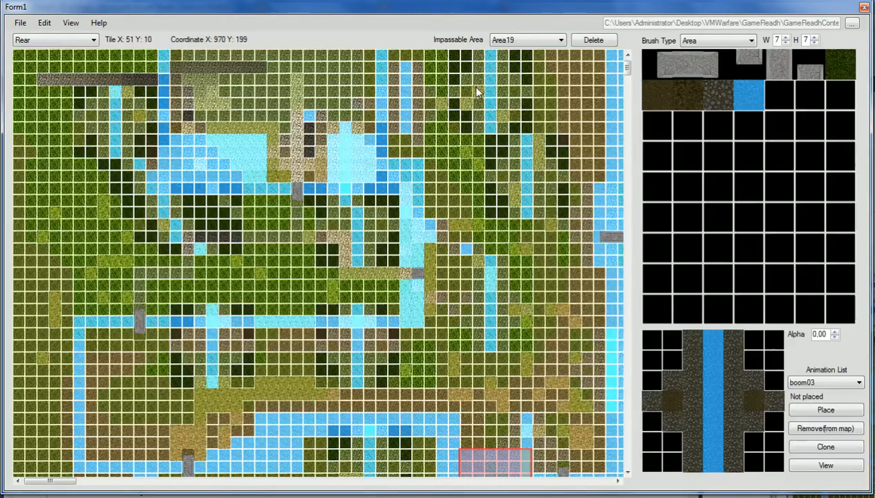
scroll(476, 90, "up", 4)
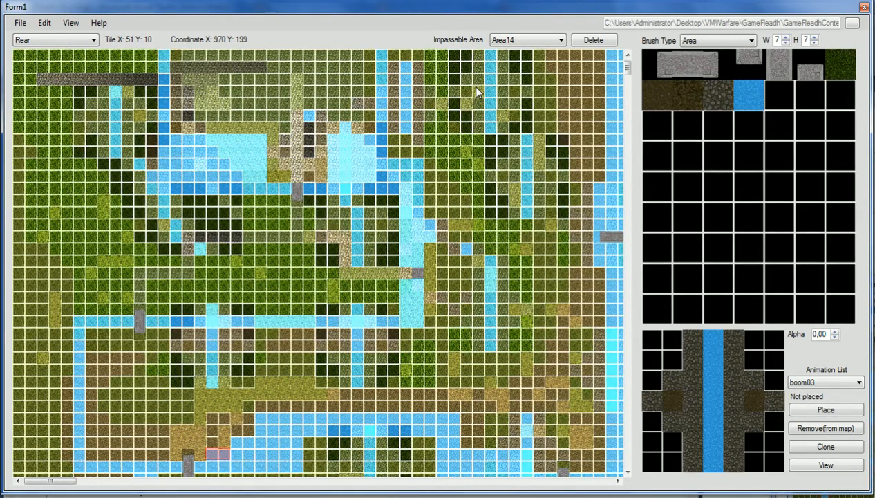
- Enable Draw all Impassable so every area is outlined on the map
left_click(71, 23)
left_click(80, 68)
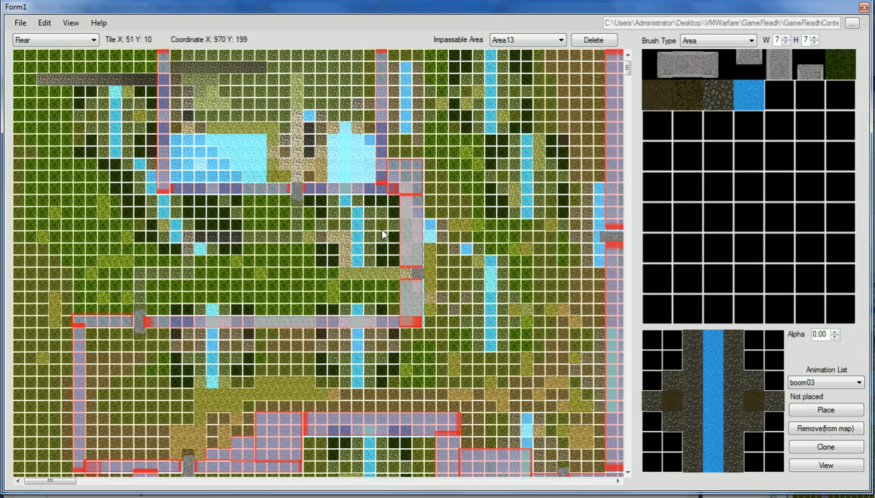
left_click(79, 27)
left_click(79, 52)
left_click(68, 25)
mouse_move(86, 39)
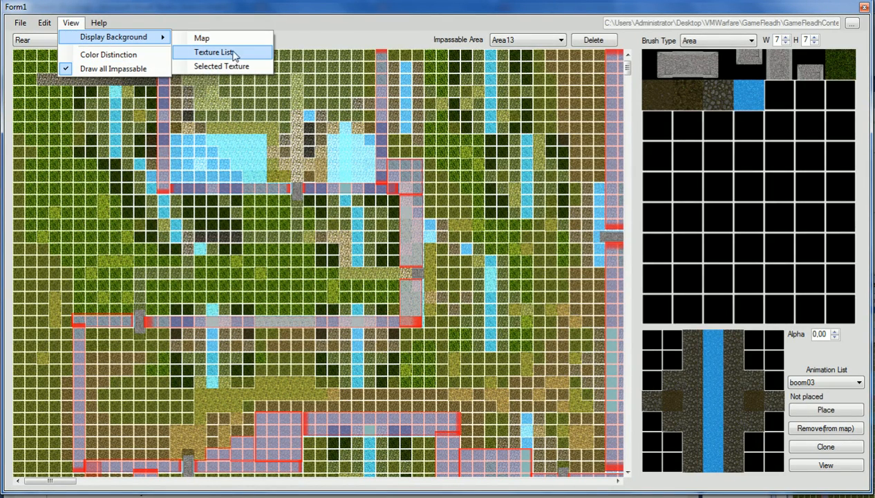
- Set the map background colour to dark green
left_click(215, 39)
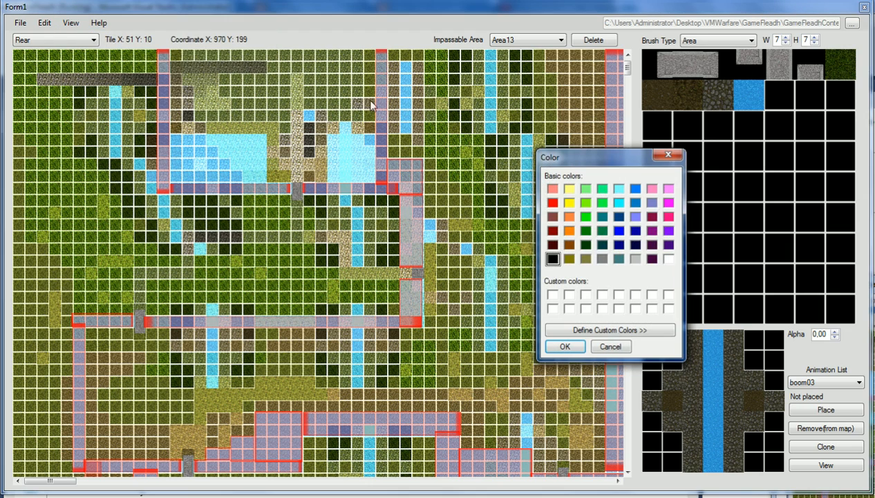
left_click(601, 231)
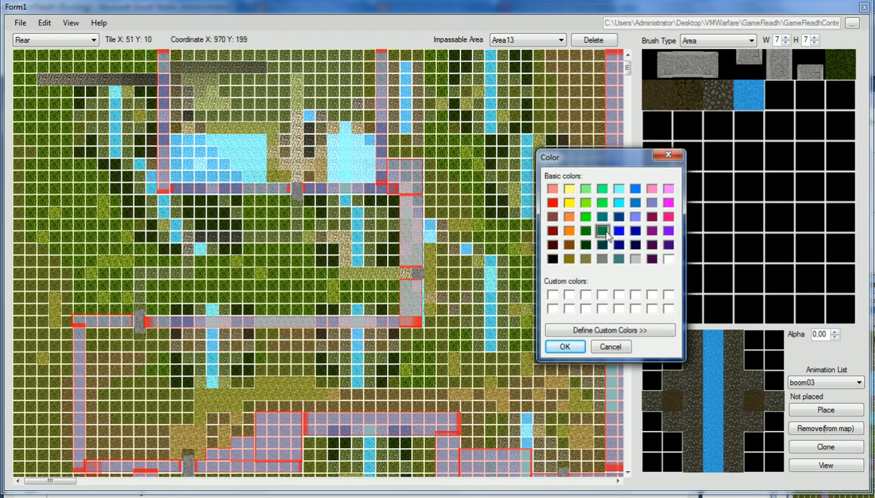
left_click(565, 346)
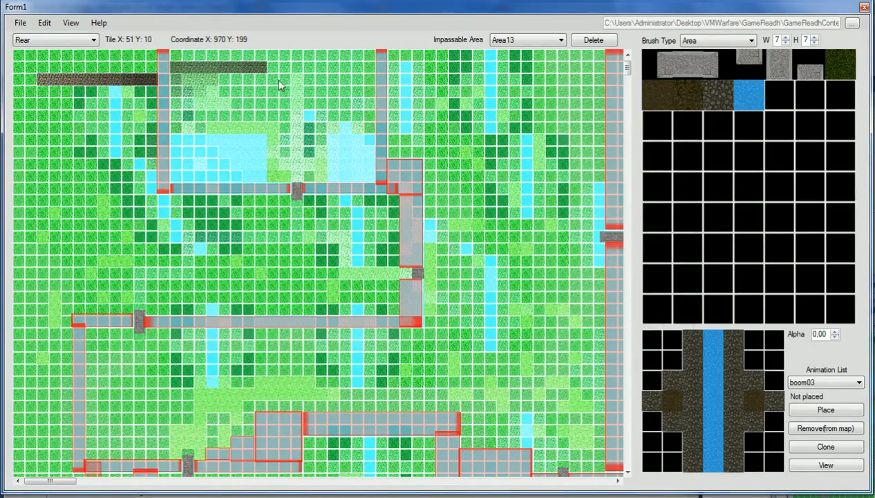
- Set the texture list background colour to grey
left_click(71, 23)
mouse_move(114, 37)
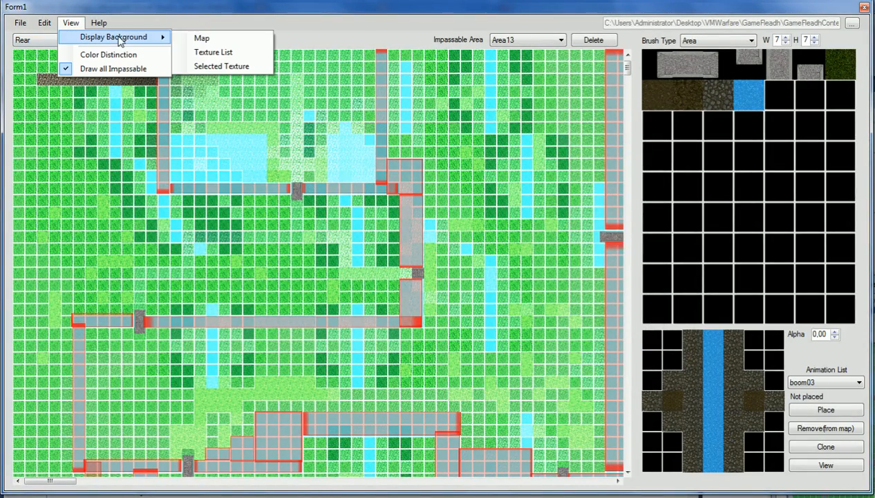
left_click(217, 52)
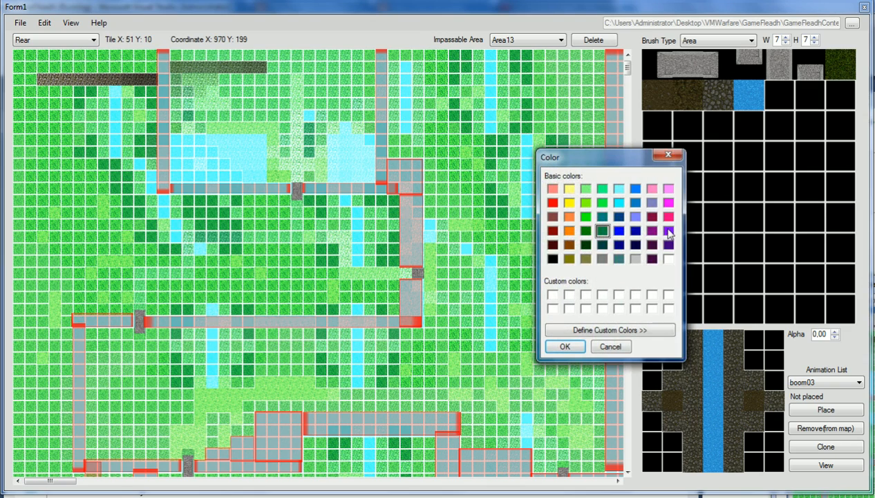
left_click(635, 259)
left_click(564, 346)
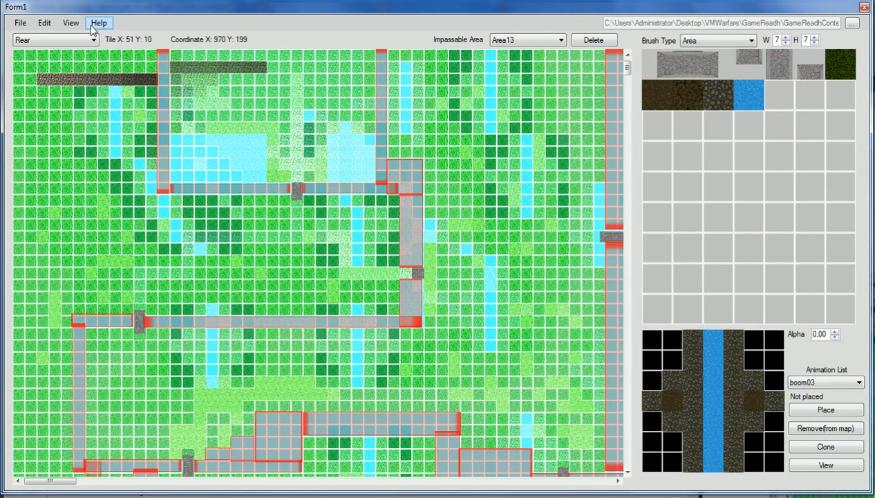
- Set the selected-texture background colour to dark green
left_click(71, 23)
mouse_move(110, 40)
left_click(231, 67)
left_click(587, 232)
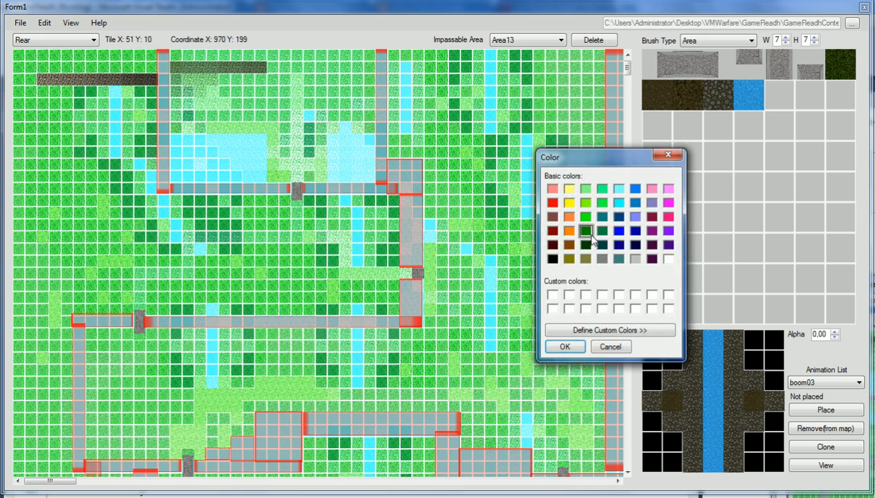
left_click(565, 346)
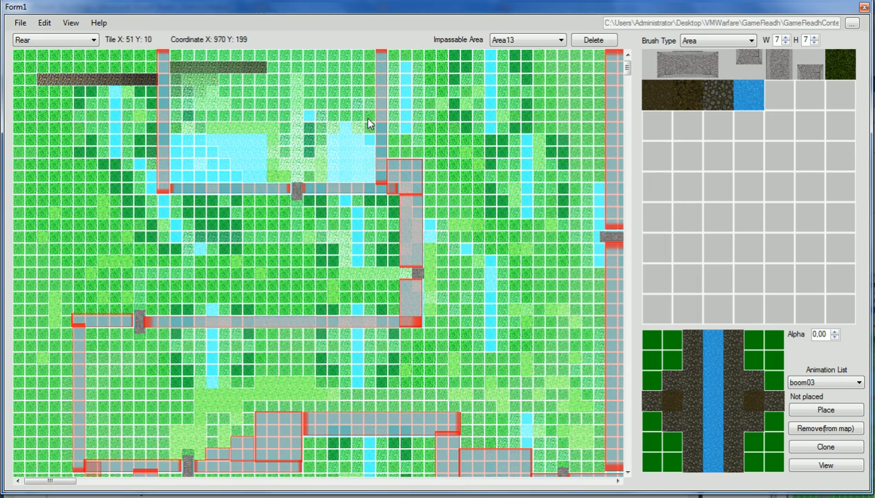
- Revisit the texture list and map background colour settings to check them
left_click(62, 23)
left_click(71, 25)
left_click(71, 25)
mouse_move(95, 40)
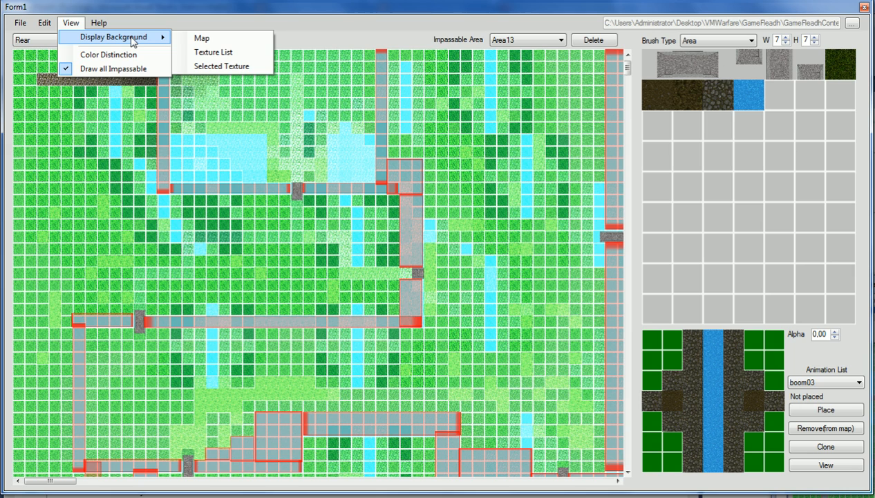
left_click(214, 52)
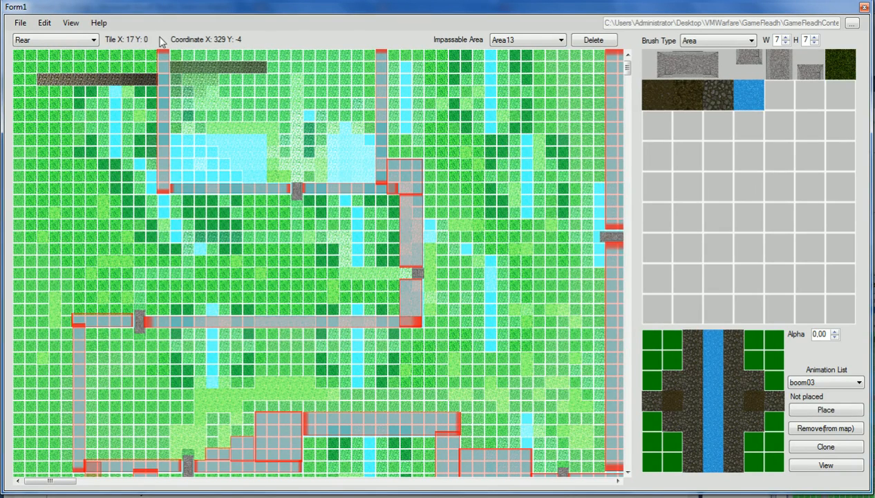
left_click(70, 22)
mouse_move(87, 37)
left_click(202, 39)
left_click(82, 25)
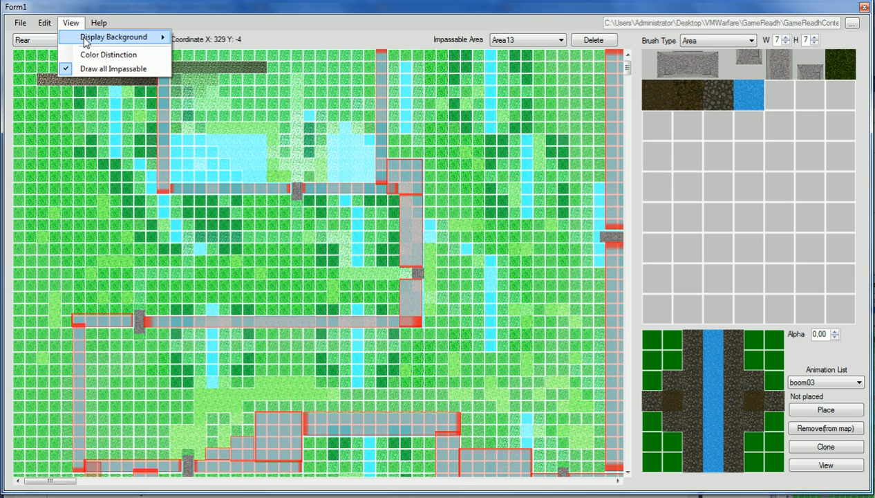
mouse_move(87, 40)
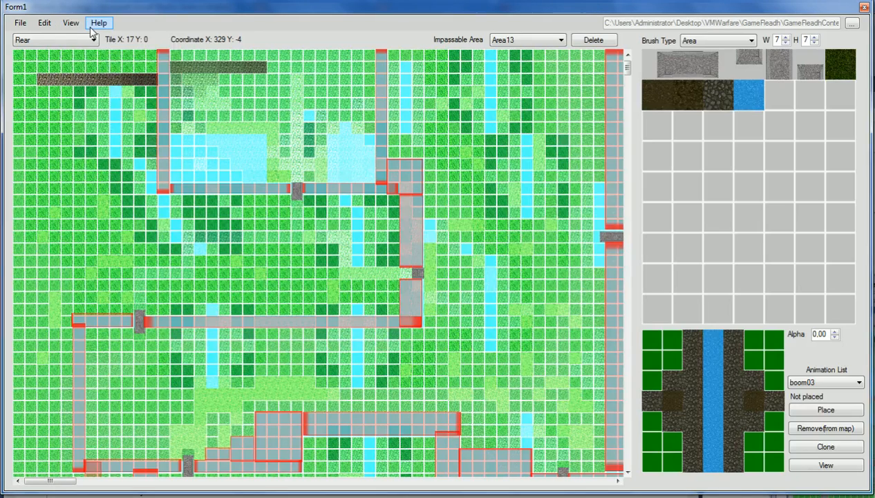
left_click(43, 25)
- Save the map over Map1.map in the Maps folder, confirming the replacement
left_click(44, 25)
mouse_move(16, 29)
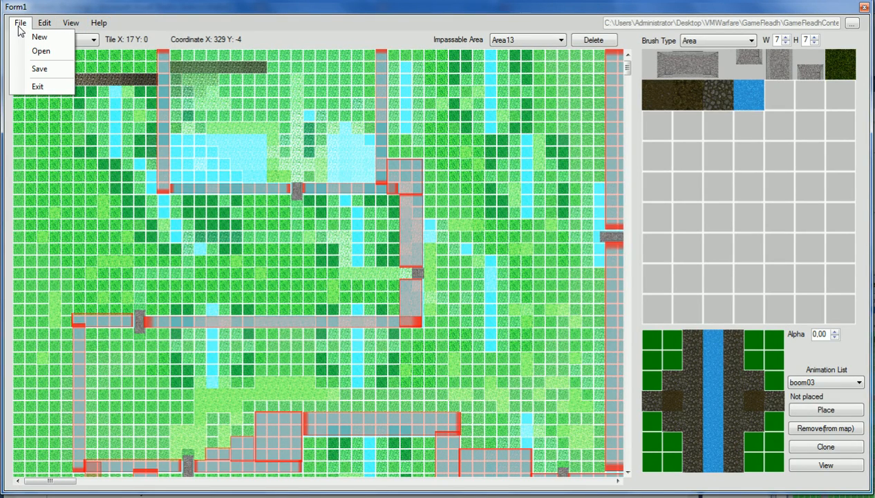
left_click(31, 68)
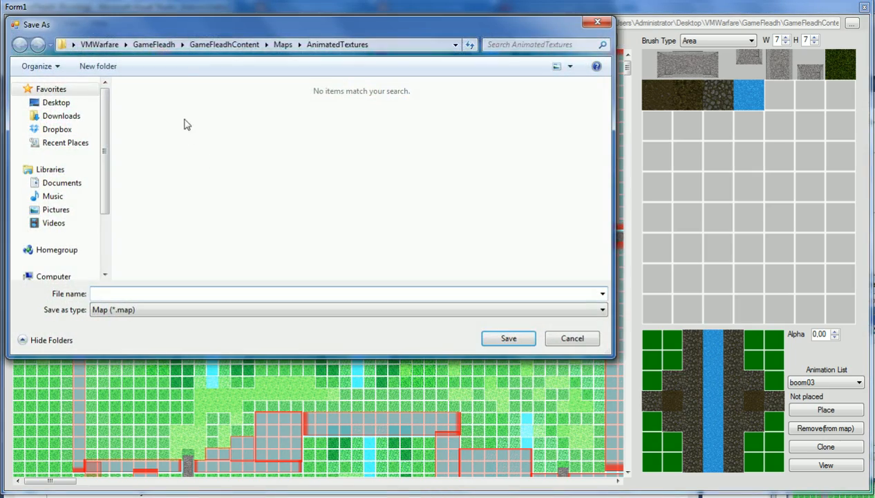
left_click(284, 45)
double_click(153, 144)
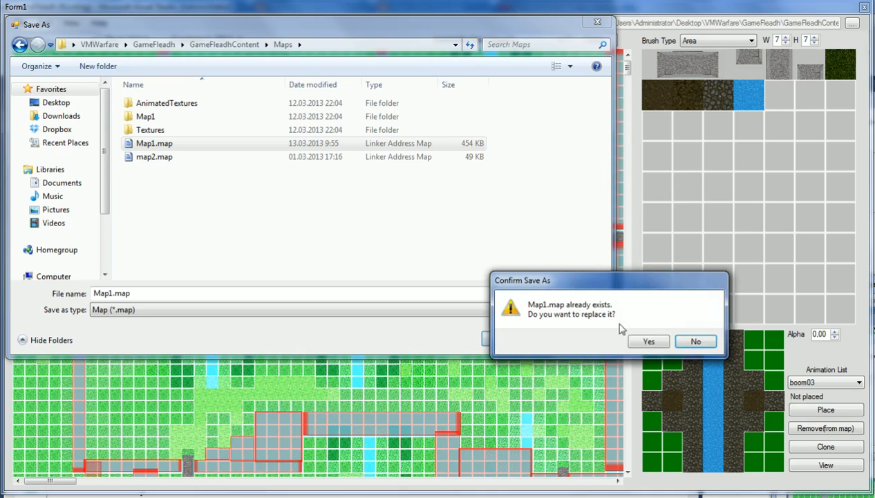
left_click(647, 342)
- Start a new map and get ready to enter its dimensions
left_click(20, 23)
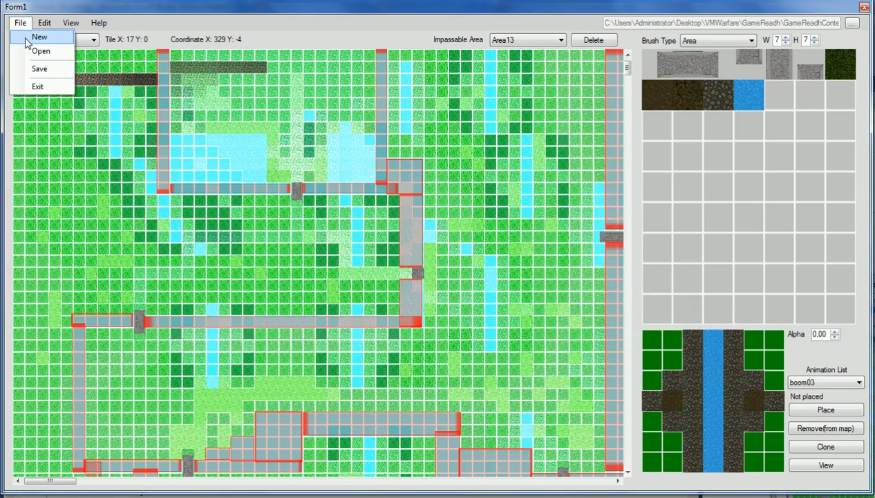
left_click(38, 37)
left_click(442, 236)
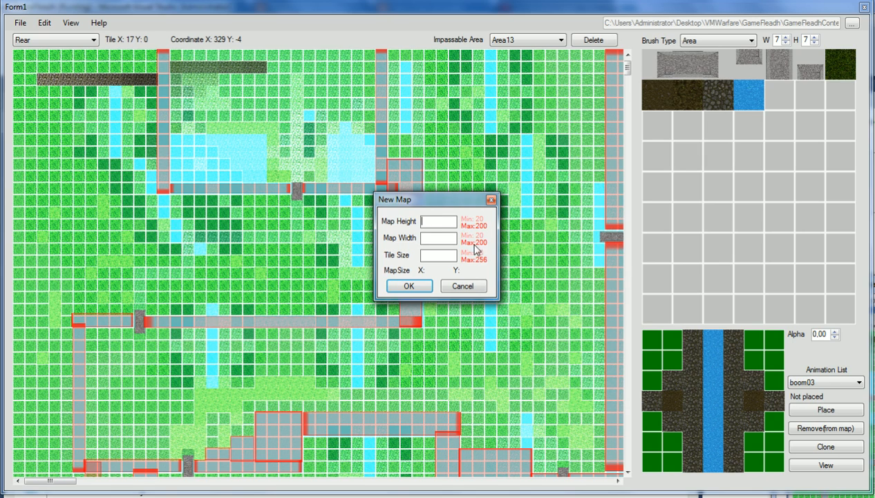
- Create the new map with height 20 and width 20
double_click(441, 225)
type("20")
left_click(439, 239)
type("20")
left_click(408, 286)
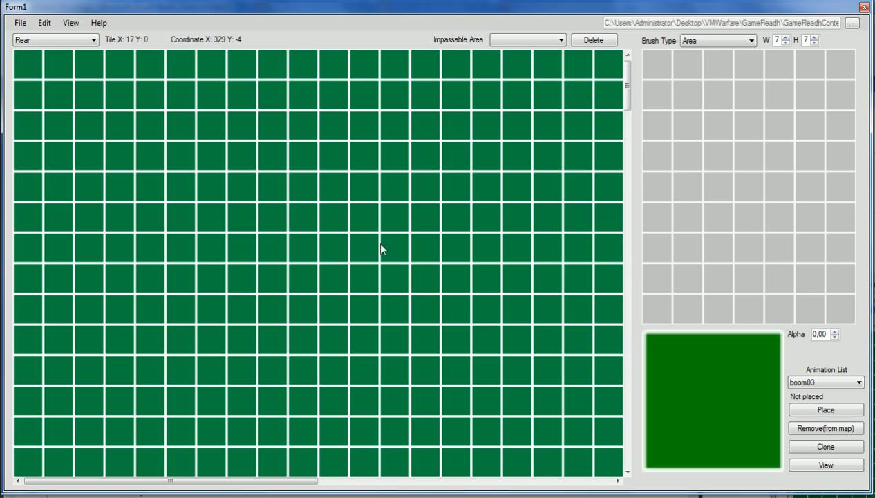
- Set the map background colour to black
left_click(71, 22)
mouse_move(96, 40)
left_click(201, 38)
left_click(553, 259)
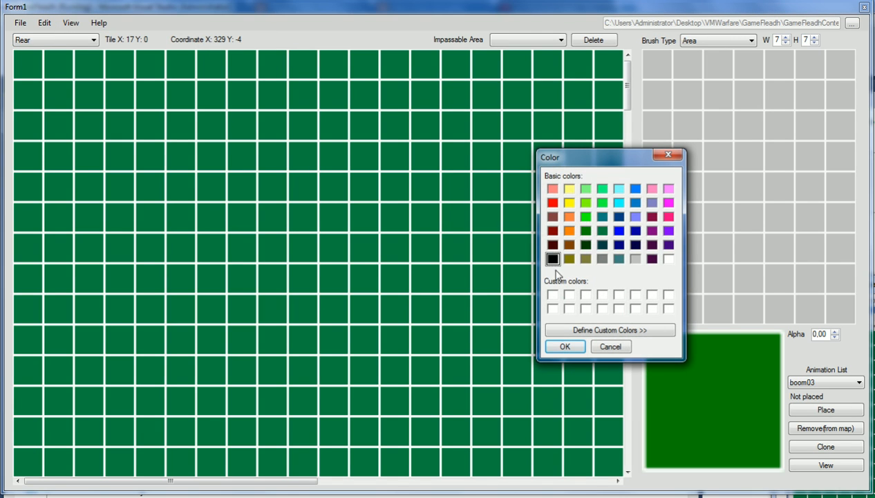
left_click(565, 346)
- Set both the texture list and selected-texture backgrounds to black
left_click(71, 23)
mouse_move(110, 36)
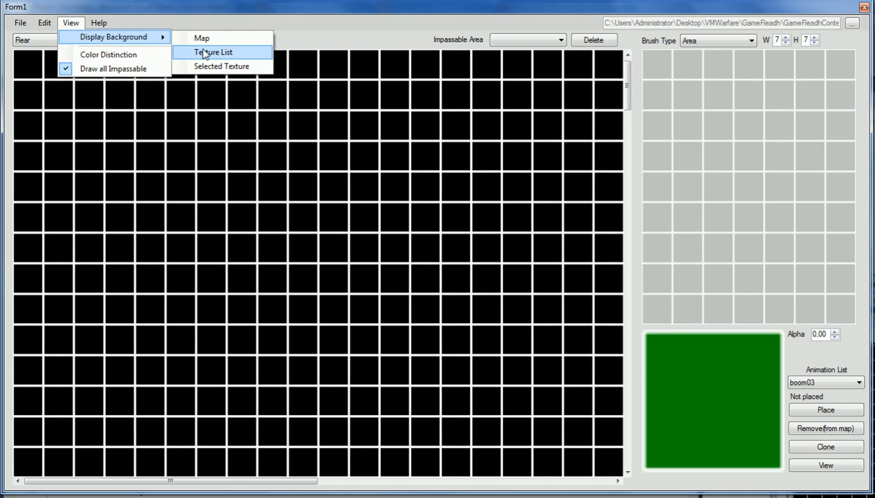
left_click(202, 37)
left_click(560, 346)
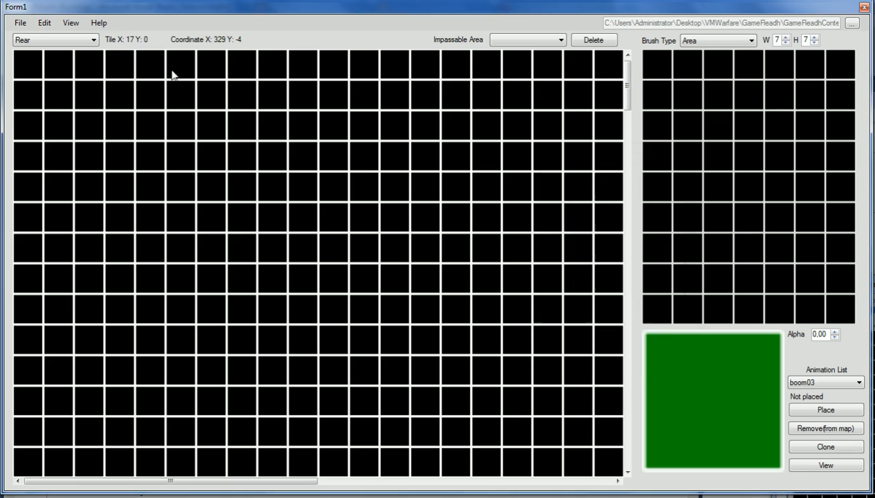
left_click(79, 25)
mouse_move(107, 36)
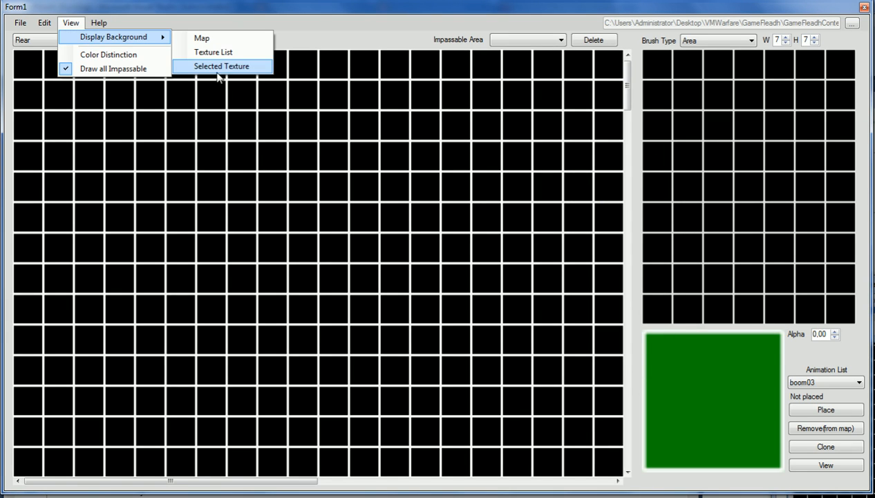
left_click(218, 67)
left_click(565, 347)
- Add grass.jpg from the Textures folder to the texture palette
mouse_move(76, 37)
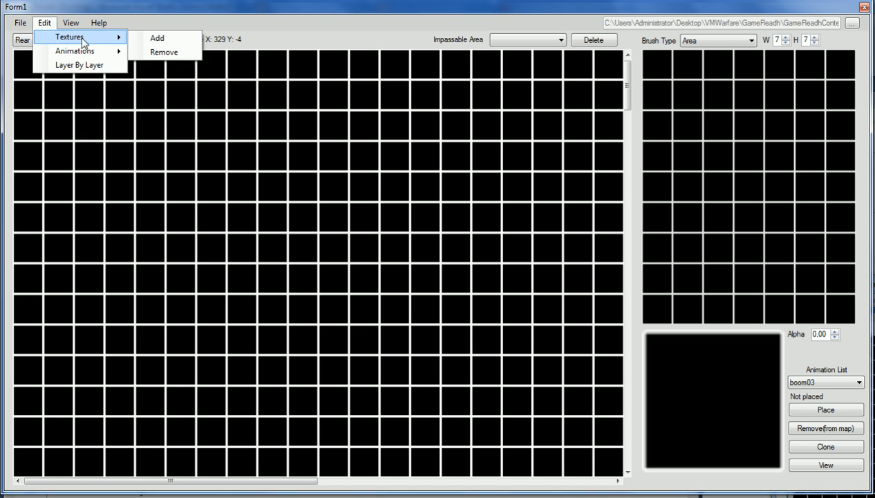
left_click(156, 38)
left_click(547, 214)
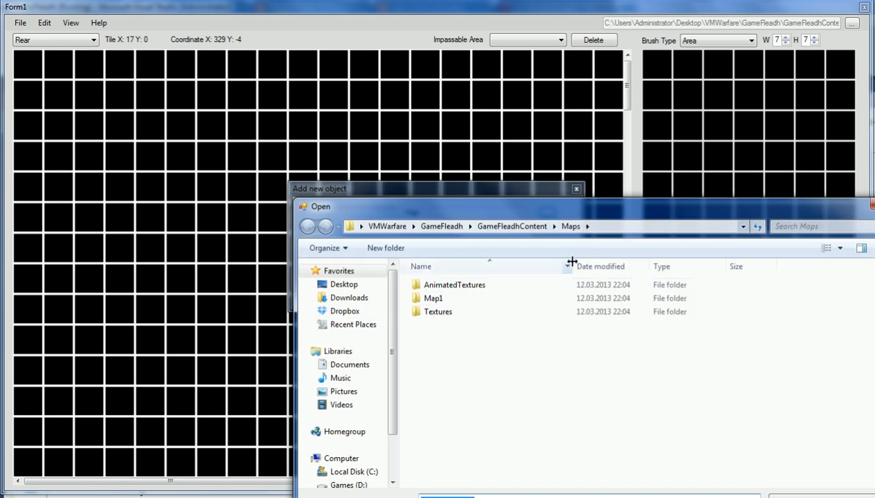
double_click(448, 317)
double_click(537, 319)
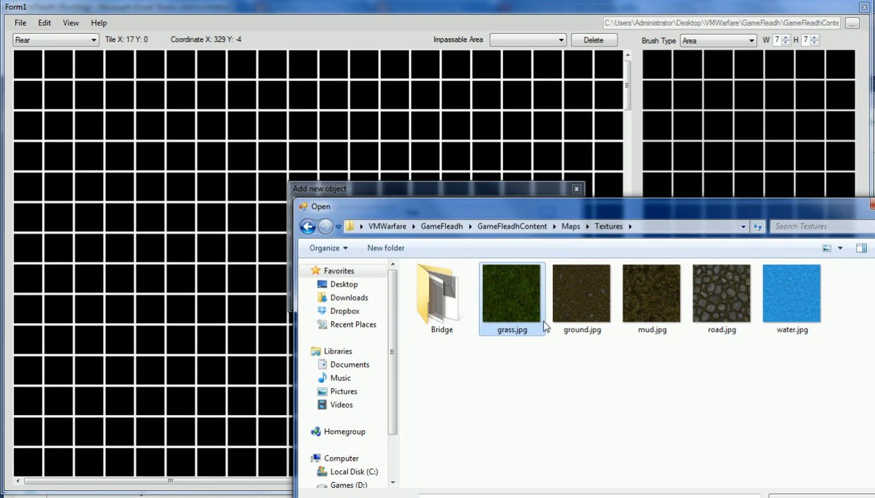
left_click(502, 296)
- With the grass tile and Single brush type, paint a large grass patch near the top-centre
left_click(655, 71)
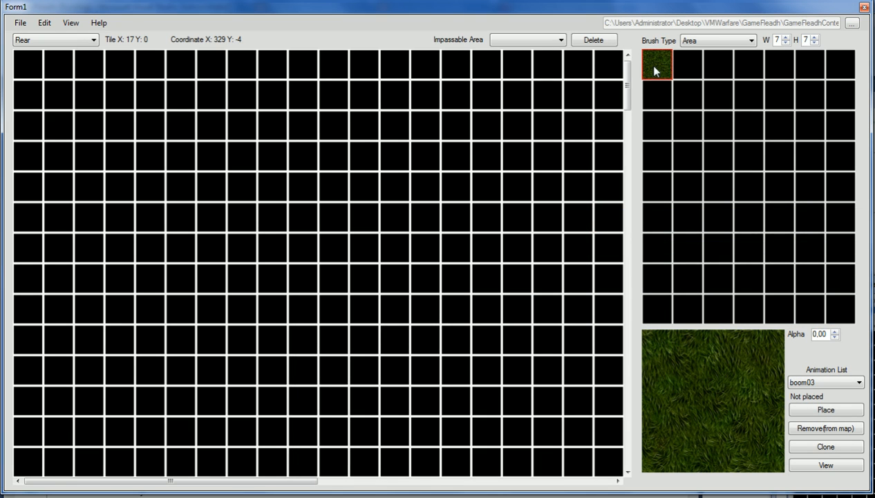
left_click(734, 43)
left_click(691, 53)
left_click(660, 64)
left_click(334, 156)
mouse_move(287, 199)
left_mouse_down()
mouse_move(401, 155)
mouse_move(230, 234)
mouse_move(275, 181)
mouse_move(367, 215)
mouse_move(246, 227)
mouse_move(376, 303)
mouse_move(368, 143)
left_mouse_up()
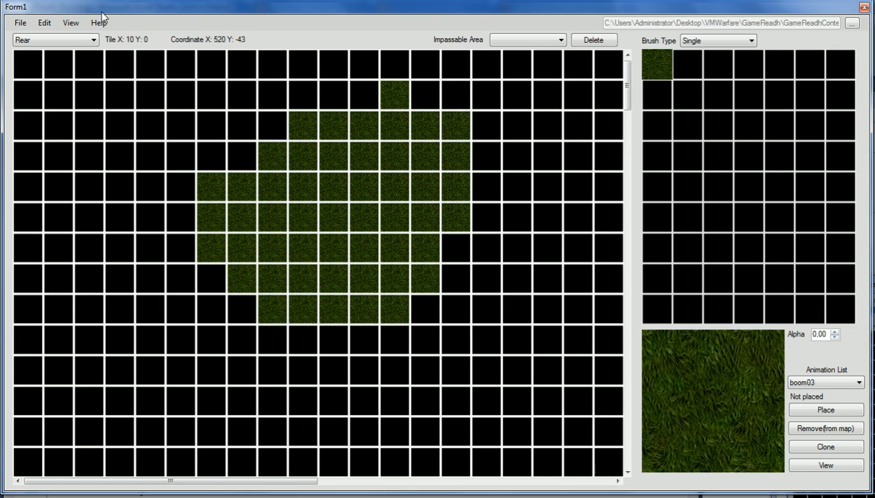